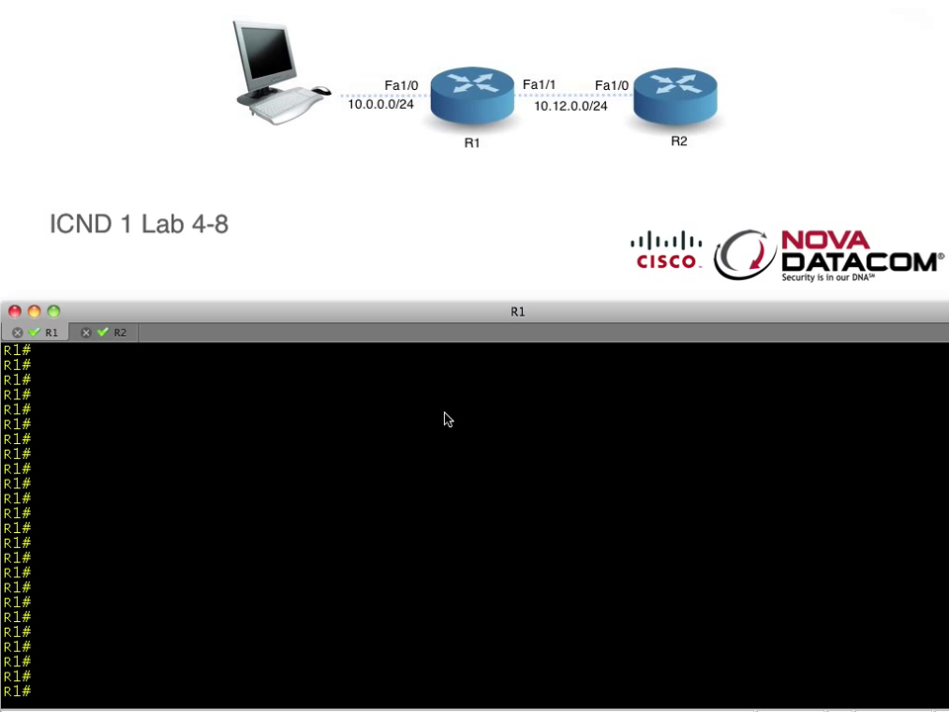
# List R1's interface addresses, ping 10.0.0.2, and enter global configuration mode with conf t.
pyautogui.write('show ip int brief')
pyautogui.press('Return')
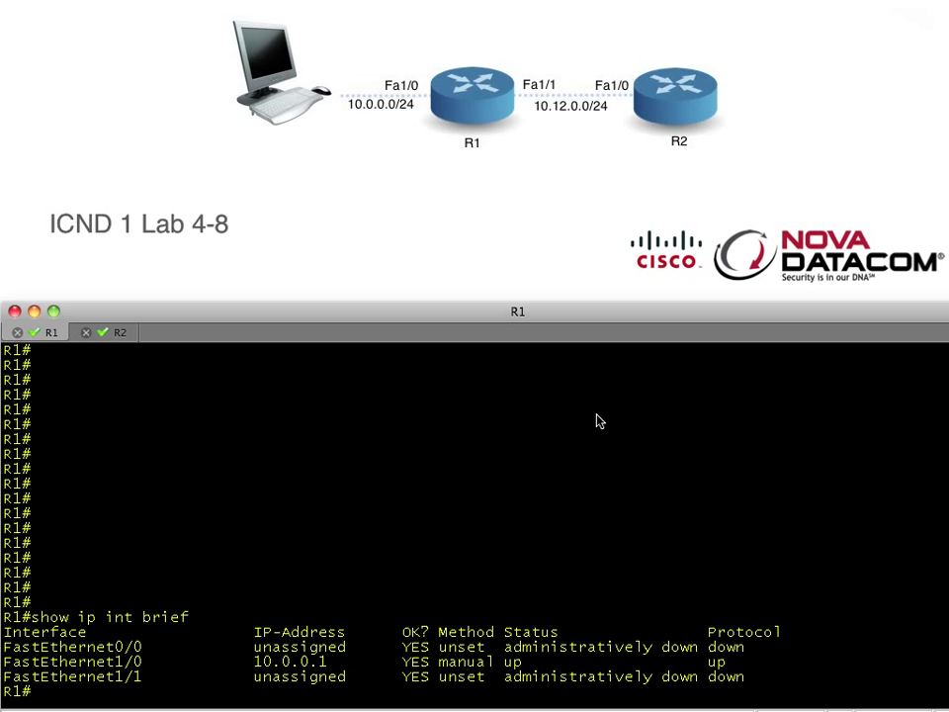
pyautogui.write('ping 10.0.0.2')
pyautogui.press('Return')
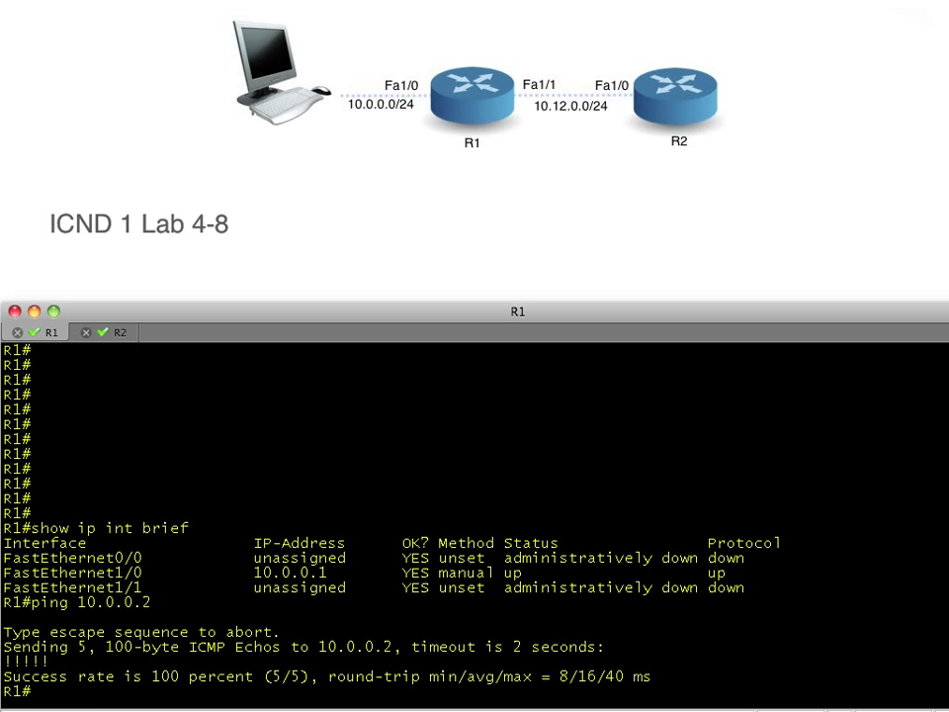
pyautogui.write('conf t')
pyautogui.press('Return')
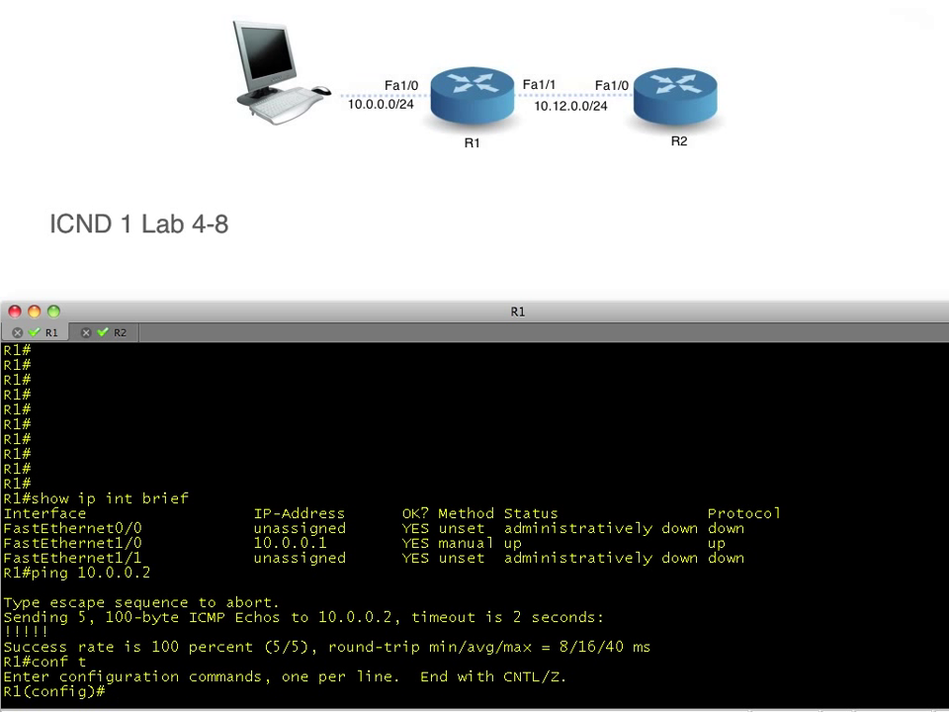
# Enable R1's HTTP server with 'ip http server' and HTTPS with 'ip http secure-server'.
pyautogui.write('ip http server')
pyautogui.press('Return')
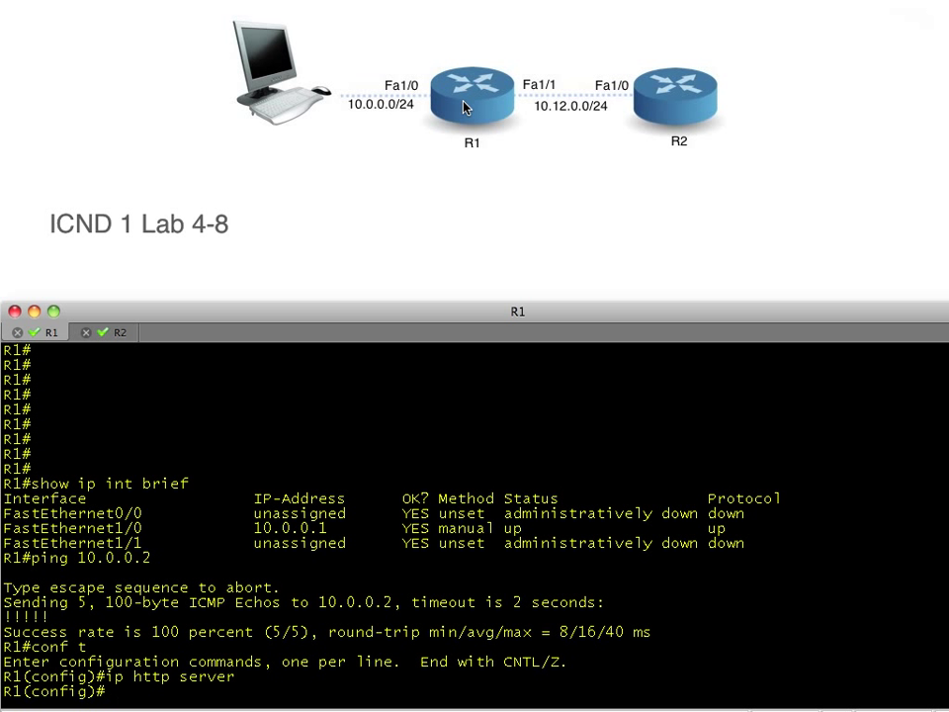
pyautogui.press('Up')
pyautogui.press('Left')
pyautogui.press('Left')
pyautogui.press('Left')
pyautogui.press('Left')
pyautogui.press('Right')
pyautogui.press('Right')
pyautogui.press('Right')
pyautogui.press('Right')
pyautogui.press('BackSpace')
pyautogui.press('BackSpace')
pyautogui.press('BackSpace')
pyautogui.press('BackSpace')
pyautogui.press('BackSpace')
pyautogui.press('BackSpace')
pyautogui.write('se')
pyautogui.press('Tab')
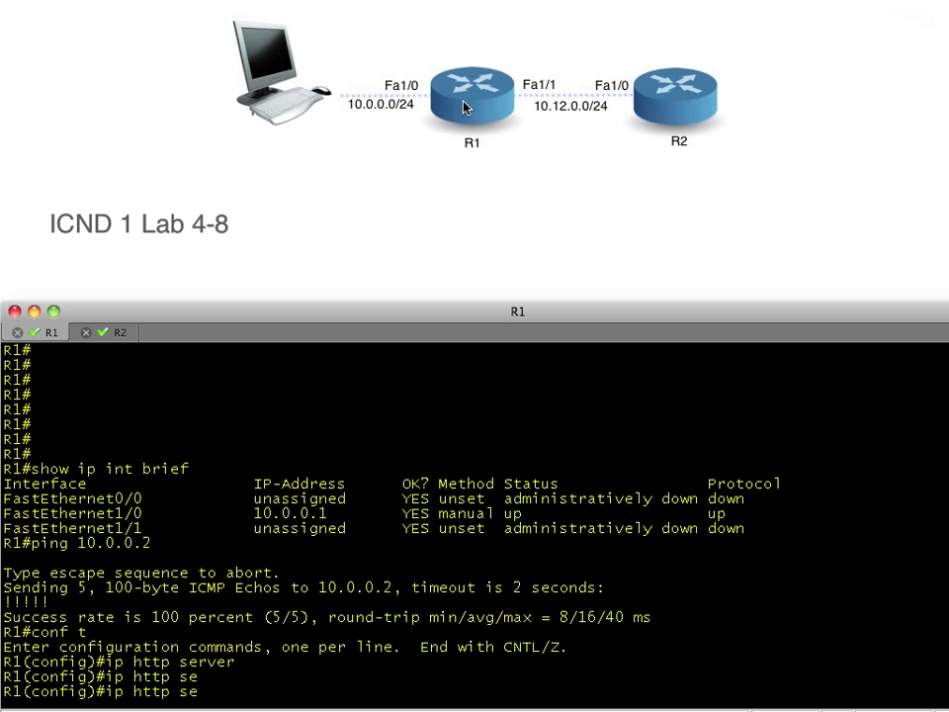
pyautogui.write('cure-')
pyautogui.press('Tab')
pyautogui.write('s')
pyautogui.press('Tab')
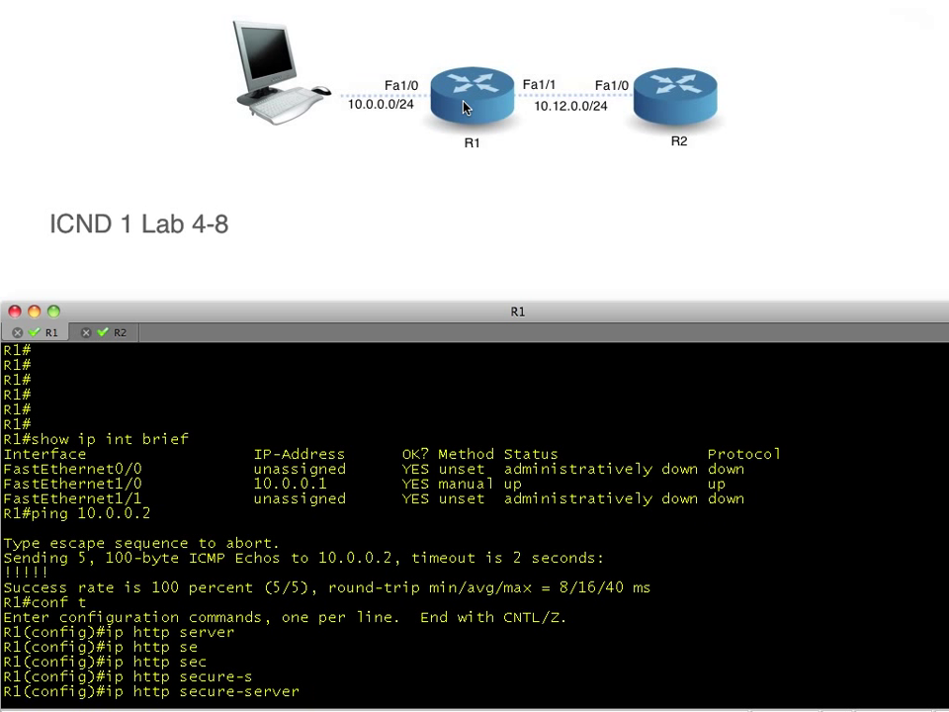
pyautogui.press('Return')
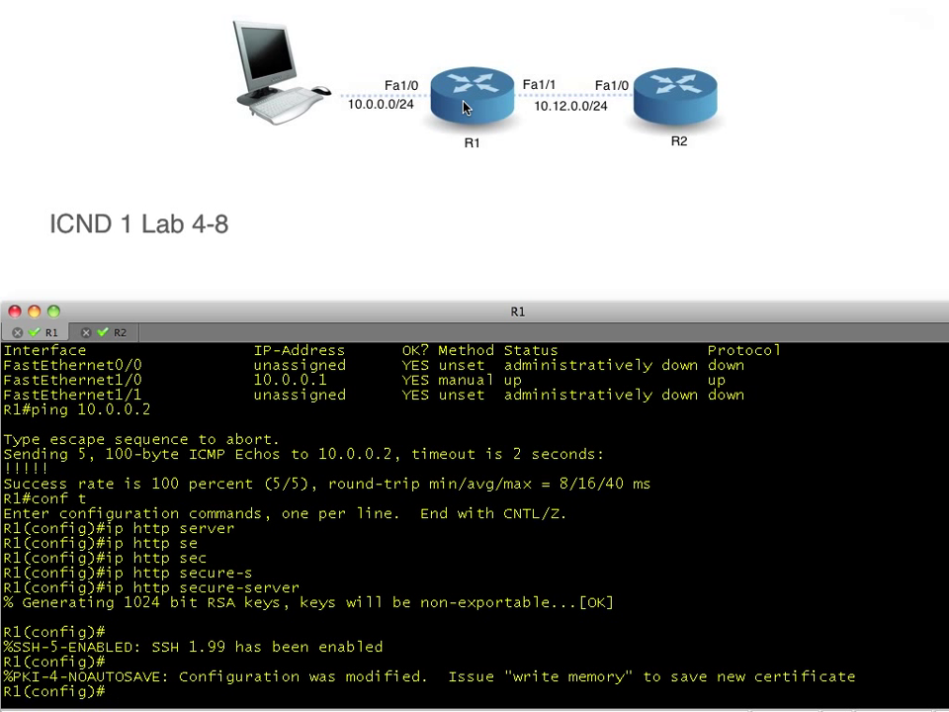
# Set web login checking to local accounts with 'ip http authentication local'.
pyautogui.press('Return')
pyautogui.write('ip http auth')
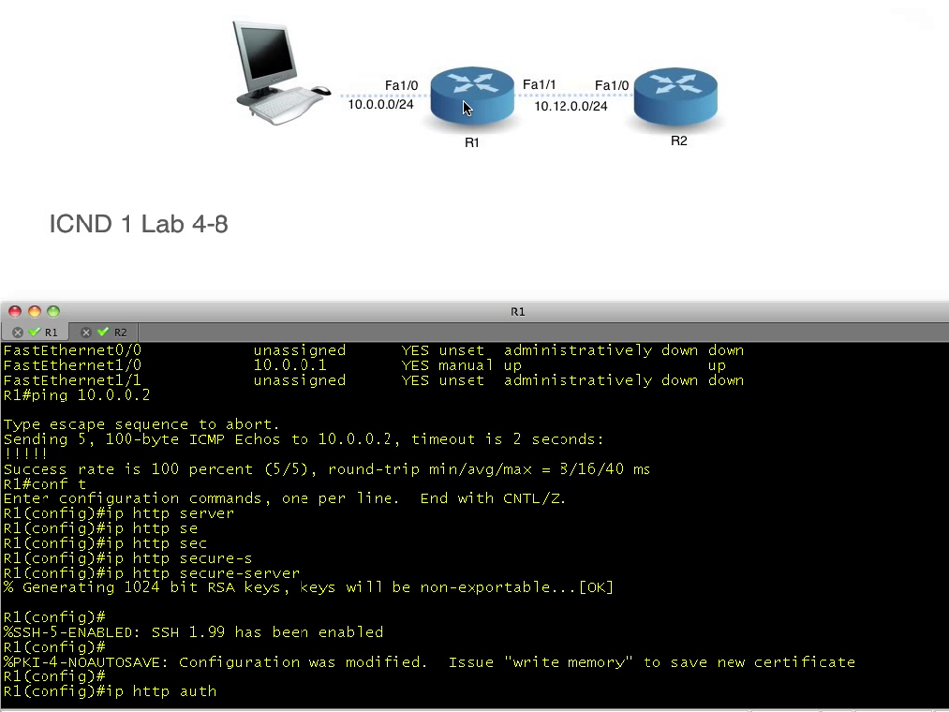
pyautogui.press('Tab')
pyautogui.write('locq')
pyautogui.press('BackSpace')
pyautogui.write('al')
pyautogui.press('Return')
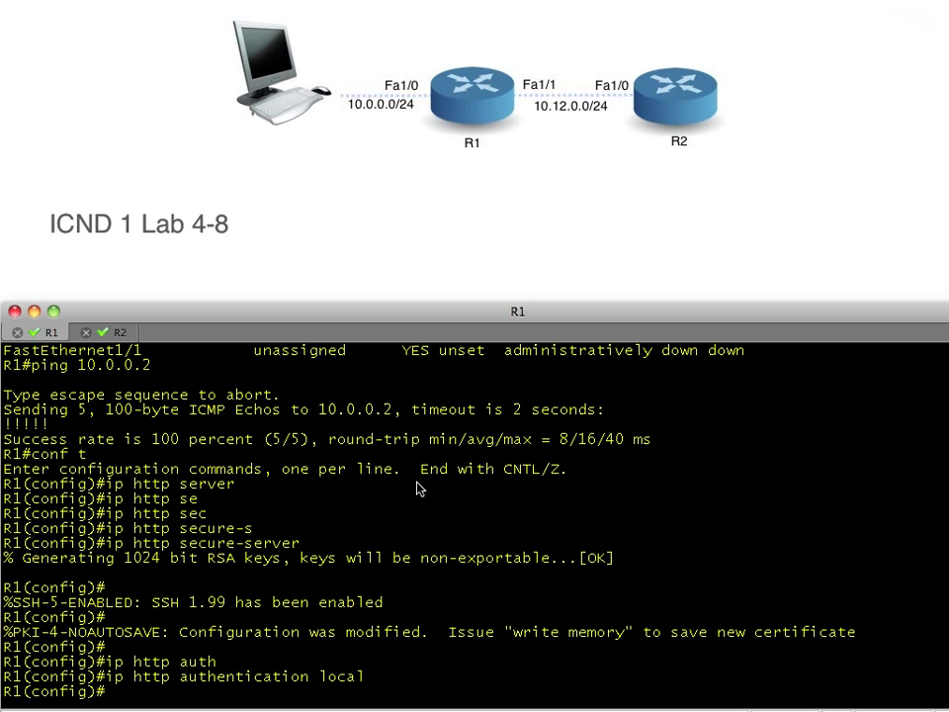
# Create local user 'admin' with privilege level 15 and a secret password.
pyautogui.write('user')
pyautogui.press('Tab')
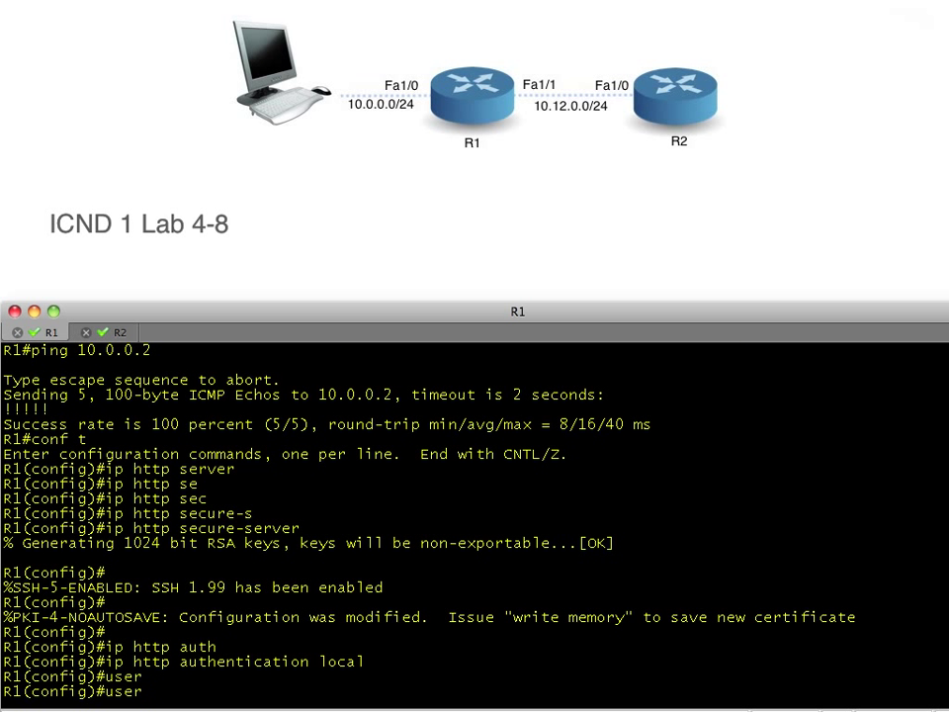
pyautogui.write('n')
pyautogui.press('Tab')
pyautogui.write('admin pri')
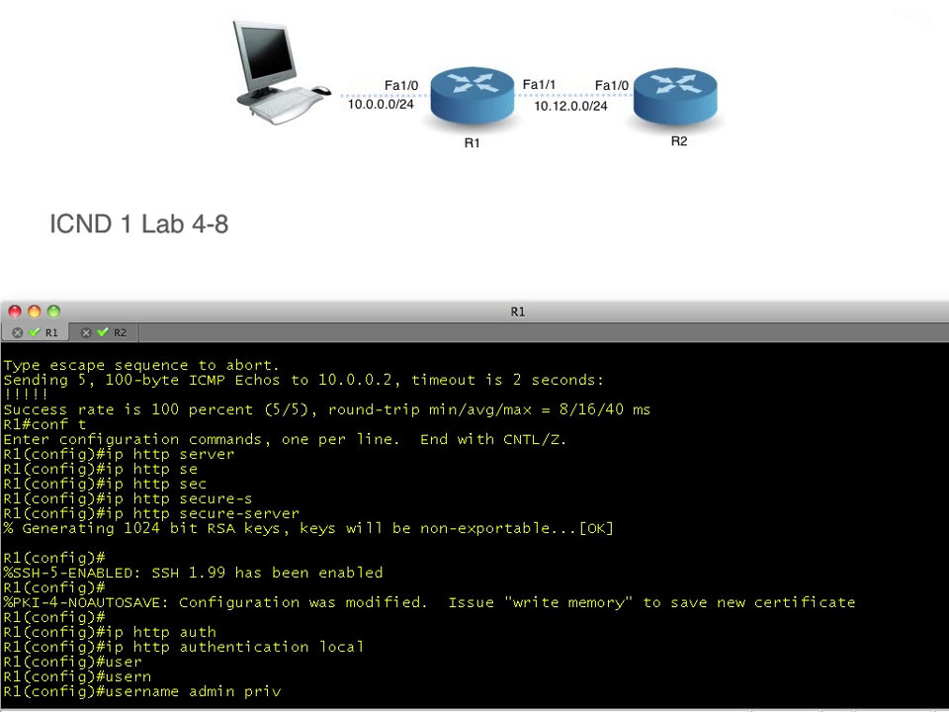
pyautogui.write('v')
pyautogui.press('Tab')
pyautogui.write('?')
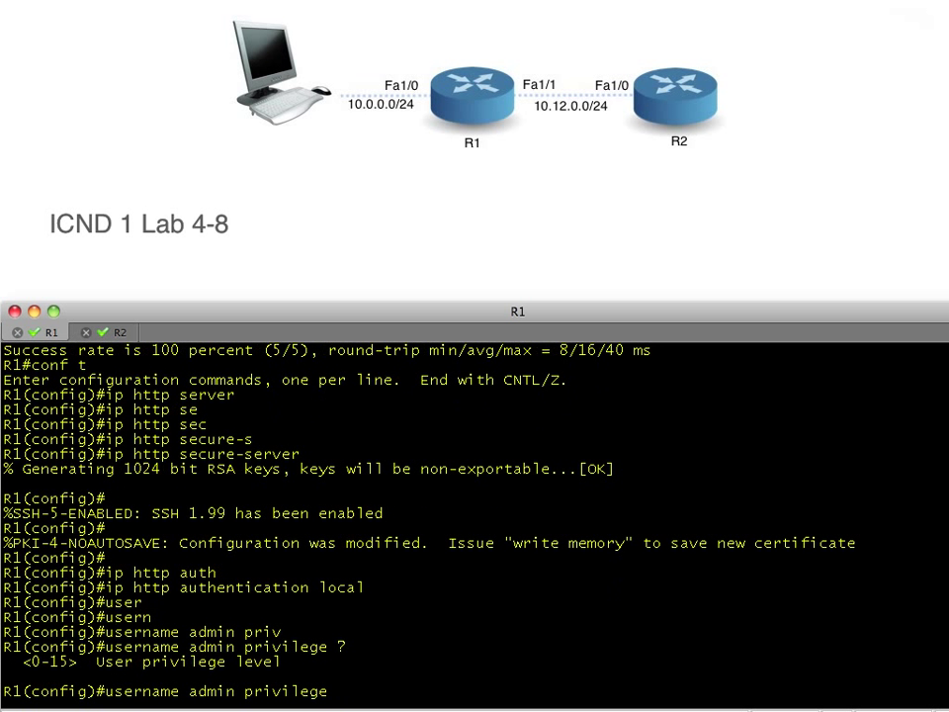
pyautogui.write('15')
pyautogui.write('sec')
pyautogui.press('Tab')
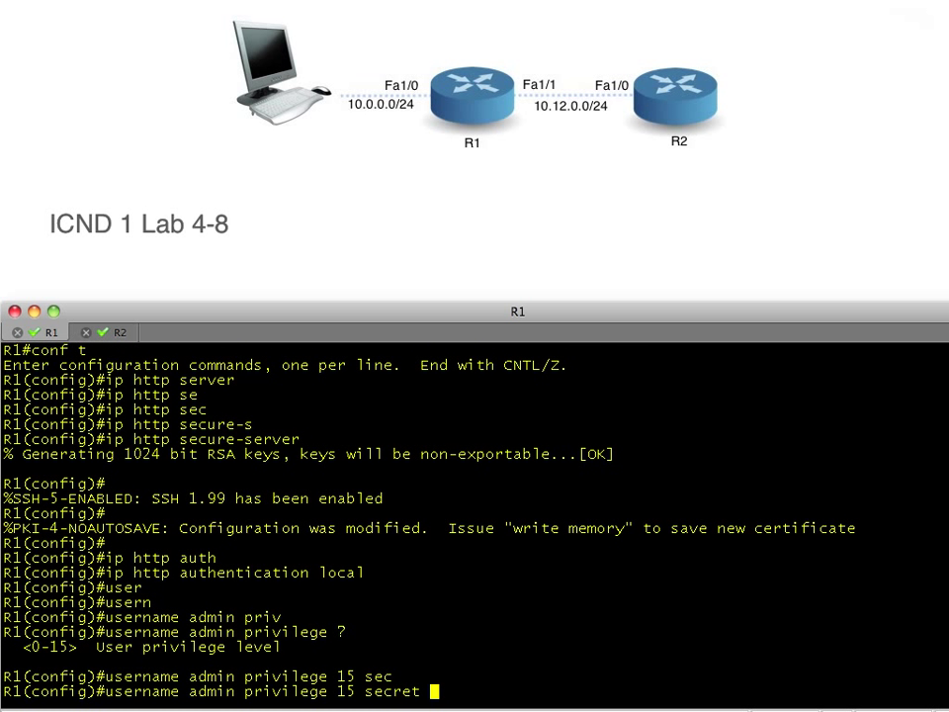
pyautogui.press('Return')
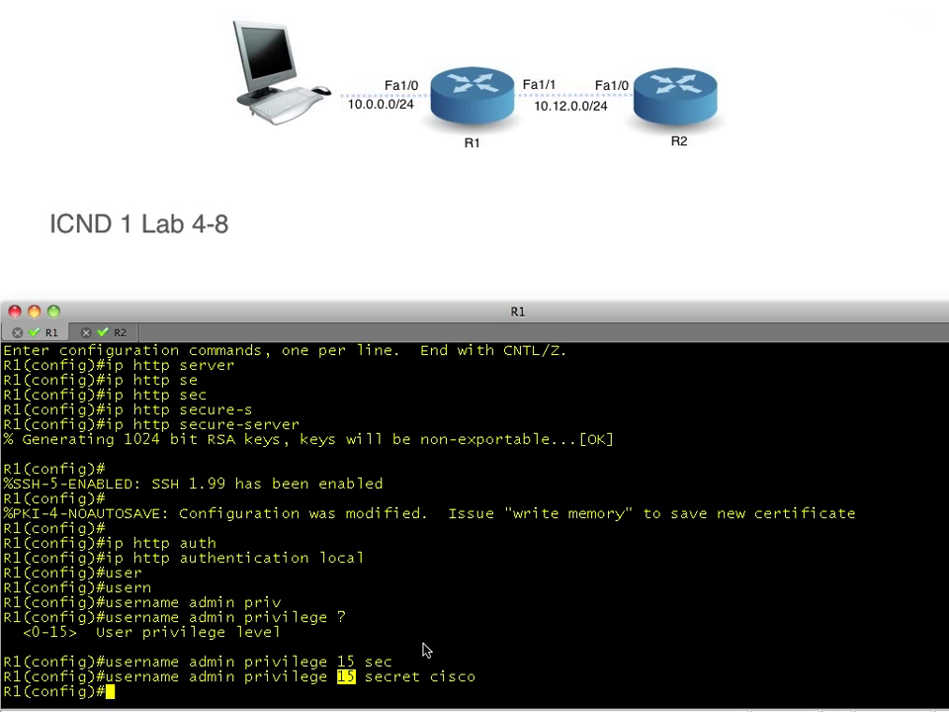
# Exit config mode, save running-config to startup-config, and show the Windows XP VM full screen.
pyautogui.write('end')
pyautogui.press('Return')
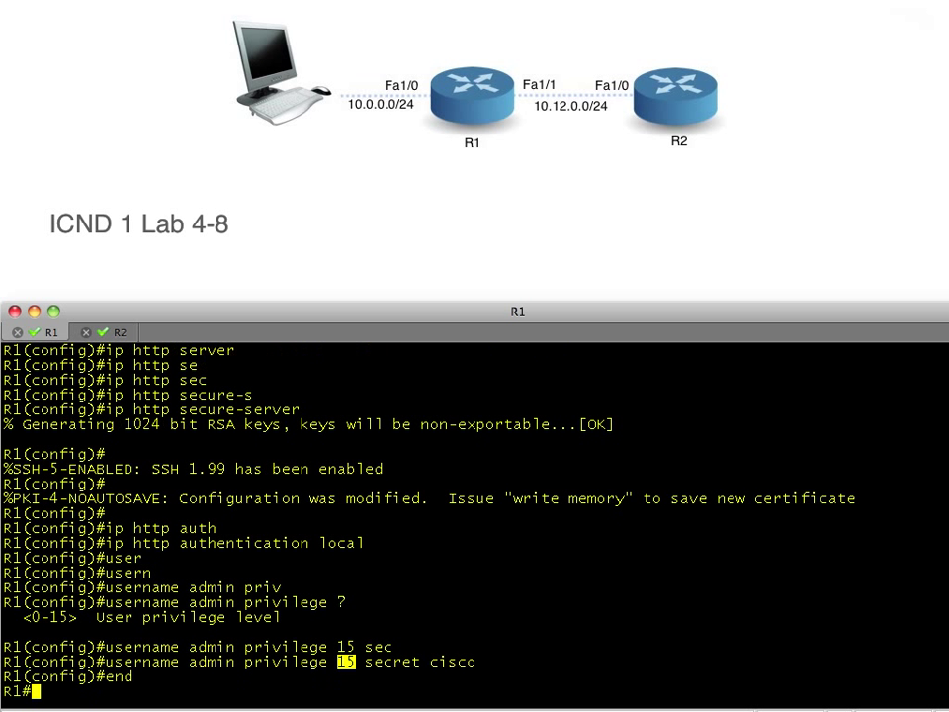
pyautogui.press('Return')
pyautogui.press('Return')
pyautogui.write('copy run start')
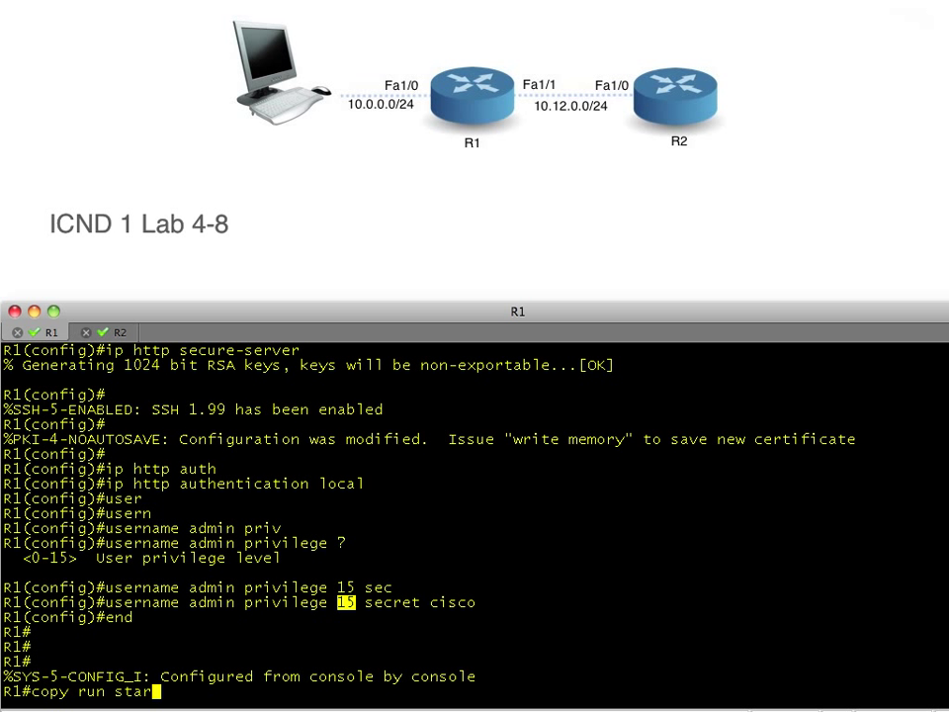
pyautogui.press('Return')
pyautogui.press('Return')
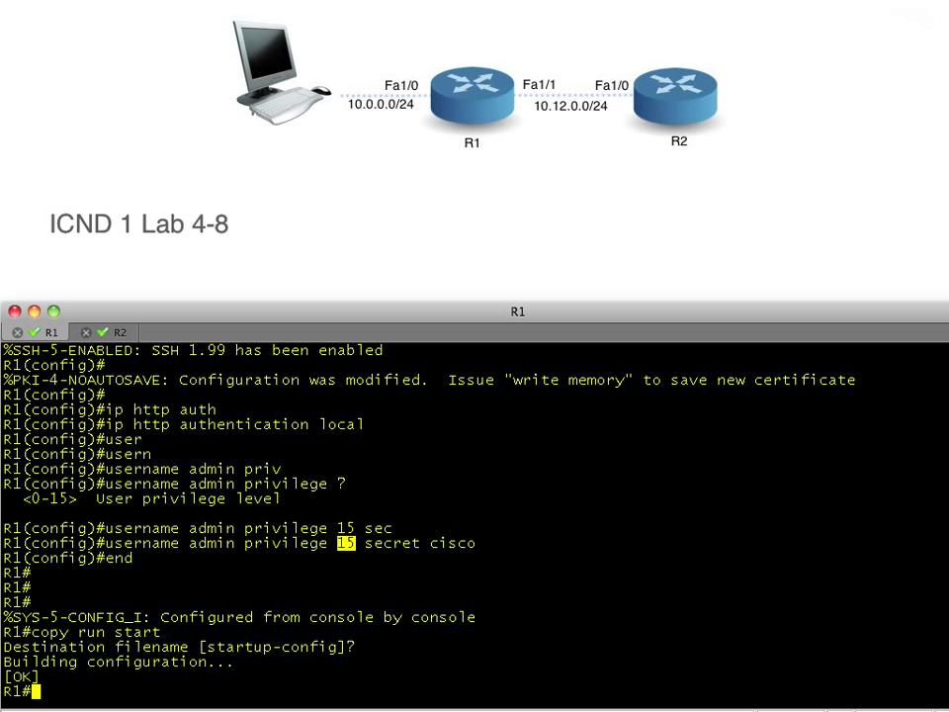
pyautogui.moveTo(945, 139); pyautogui.dragTo(484, 259)
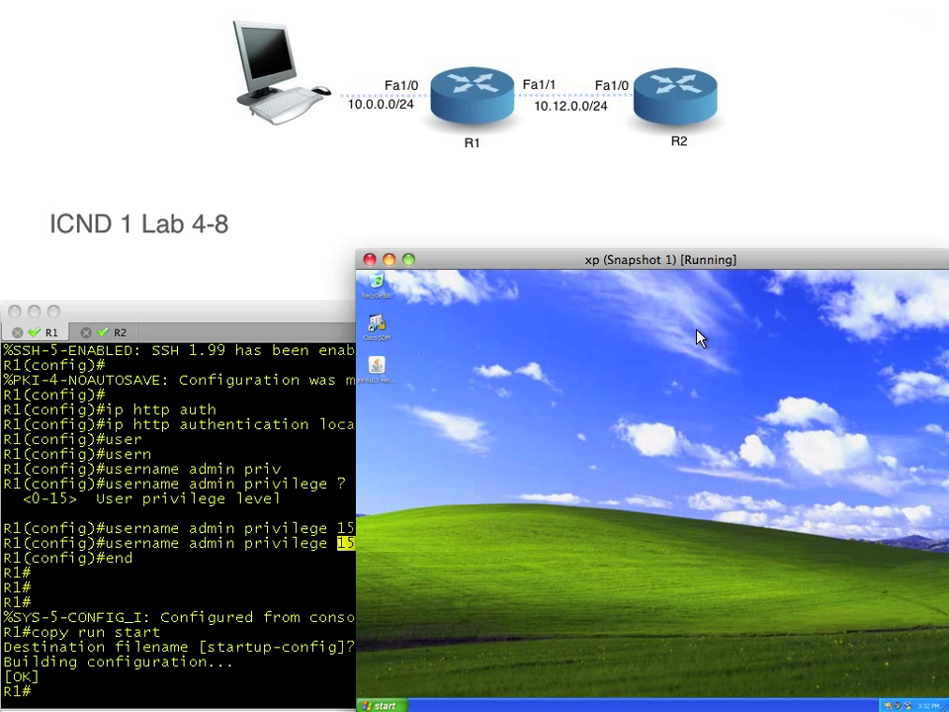
pyautogui.press('super+f')
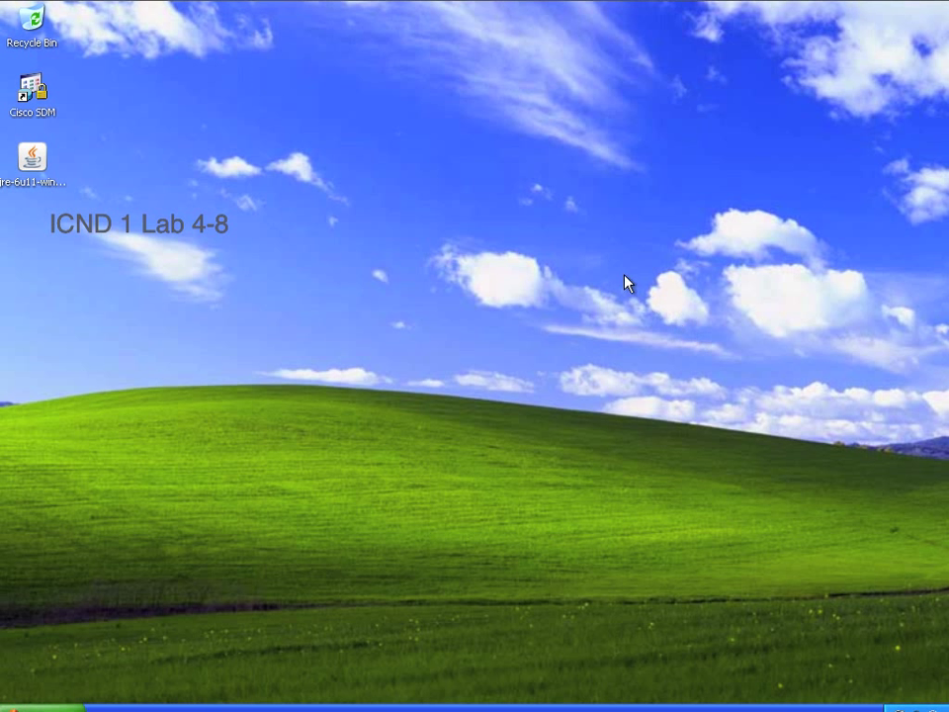
# Start Cisco SDM Launcher and enter 10.0.0.1 as the device IP address.
pyautogui.doubleClick(38, 99)
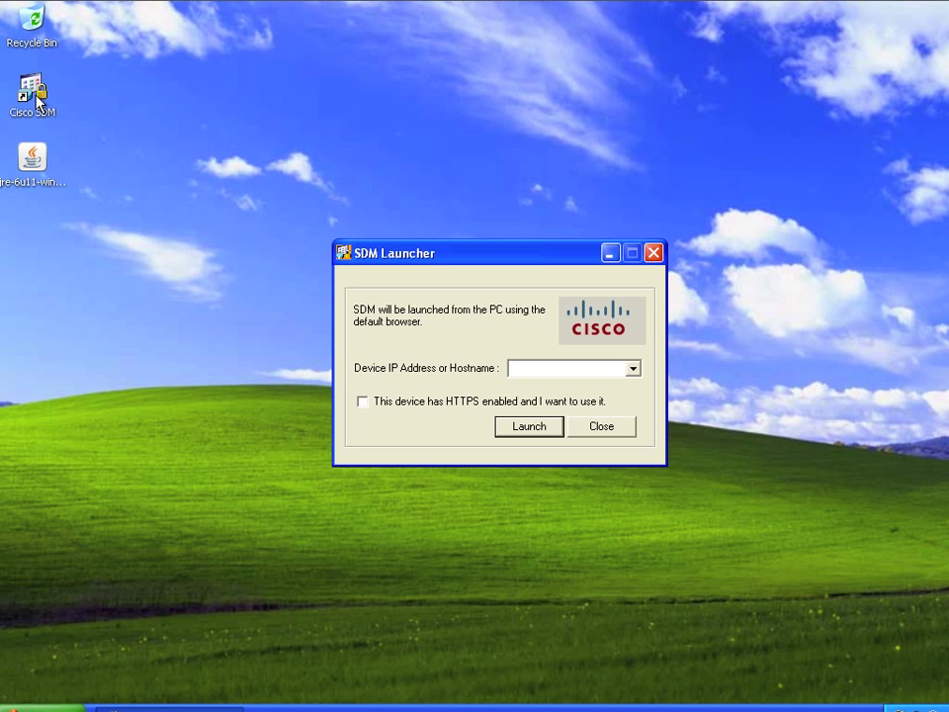
pyautogui.click(565, 367)
pyautogui.write('10.0.0.1')
# Launch SDM for 10.0.0.1, log in, always trust Cisco Systems, and accept the Java warnings.
pyautogui.click(551, 428)
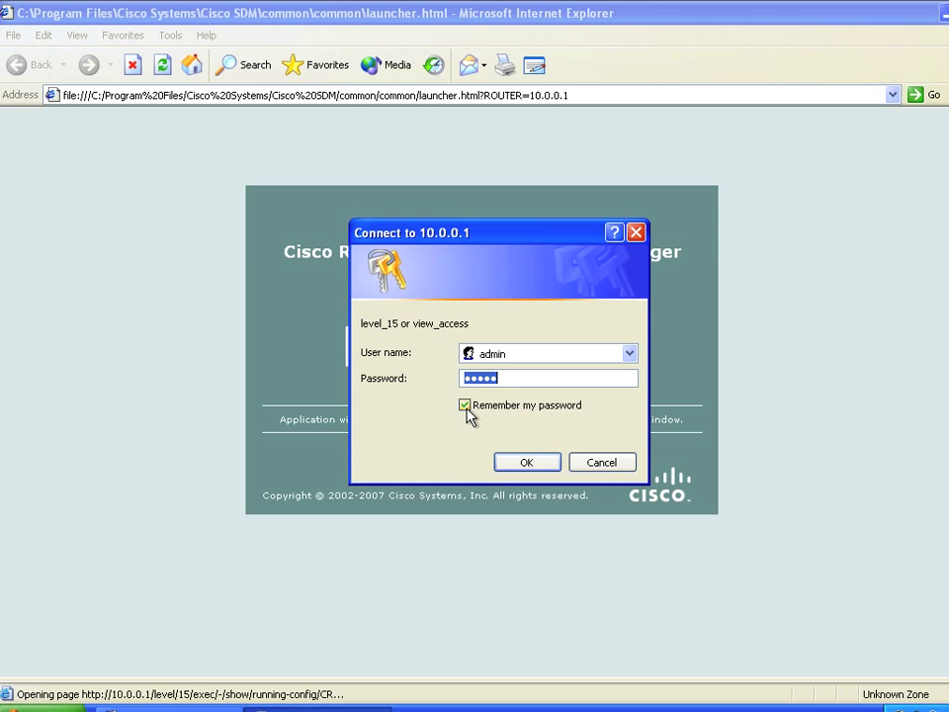
pyautogui.click(531, 465)
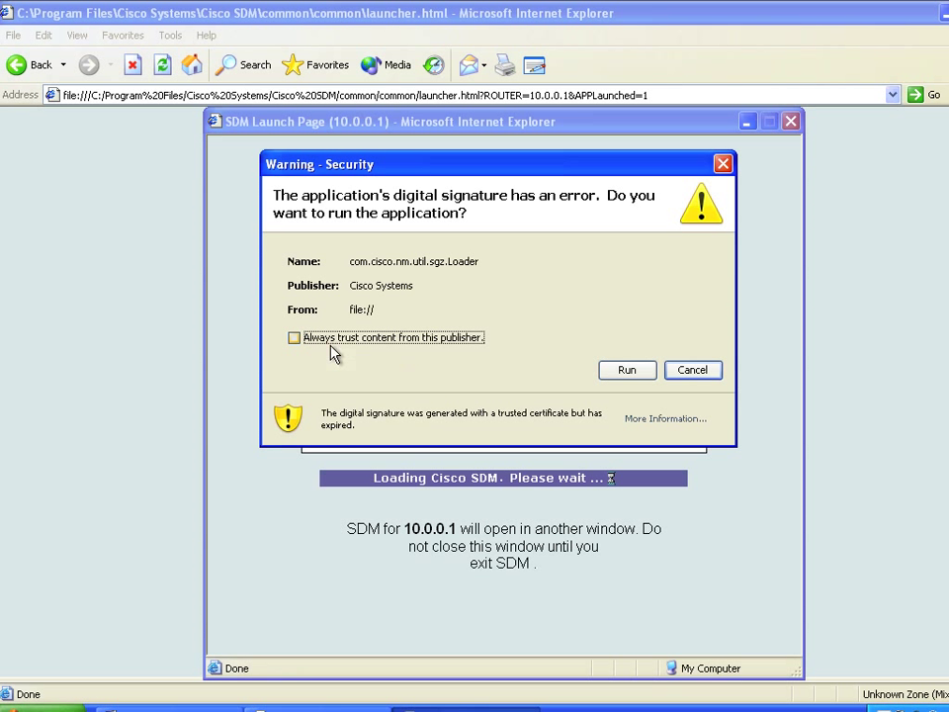
pyautogui.click(303, 338)
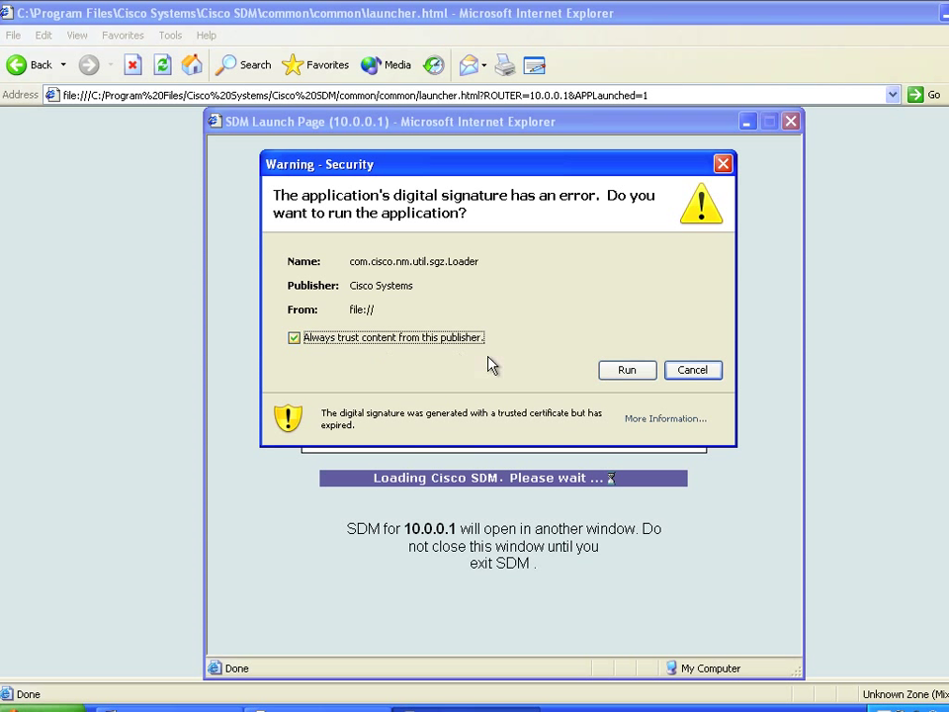
pyautogui.click(623, 373)
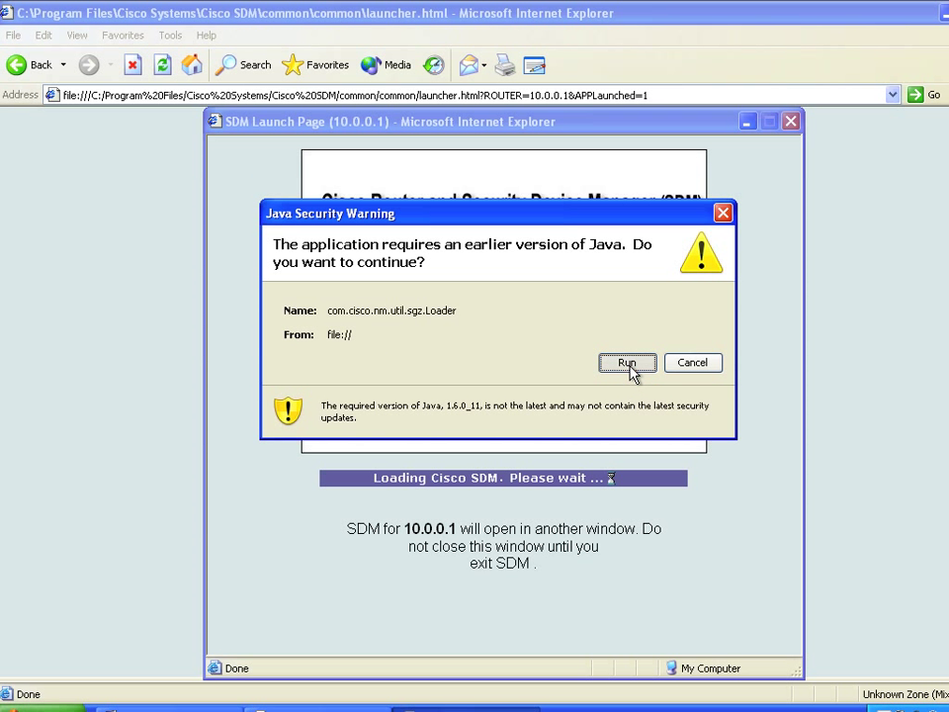
pyautogui.click(629, 367)
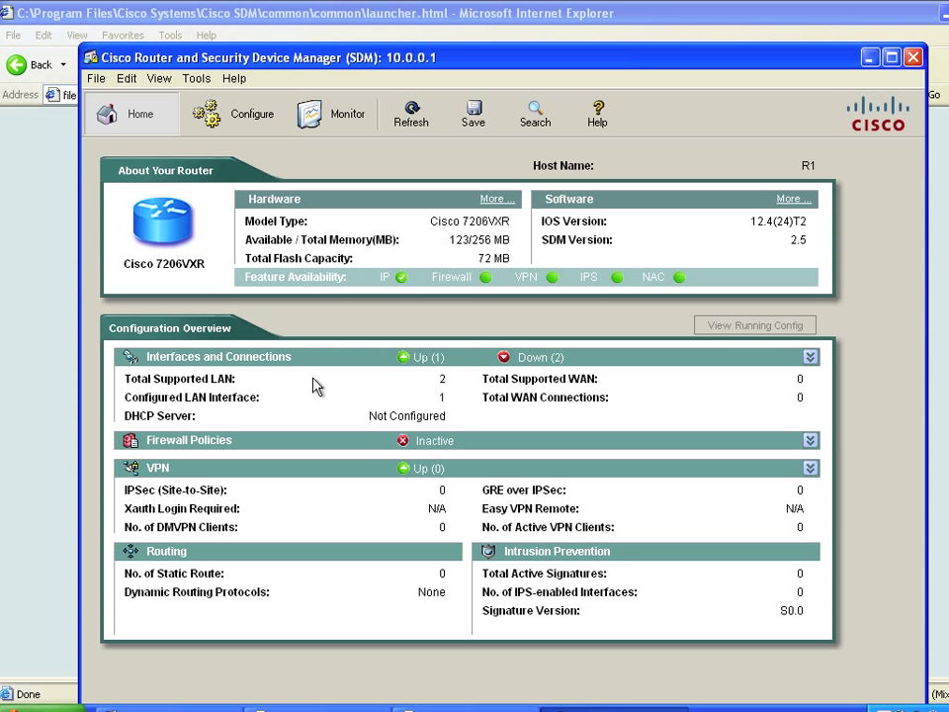
# Open SDM's Configure view on Interfaces and Connections.
pyautogui.click(249, 117)
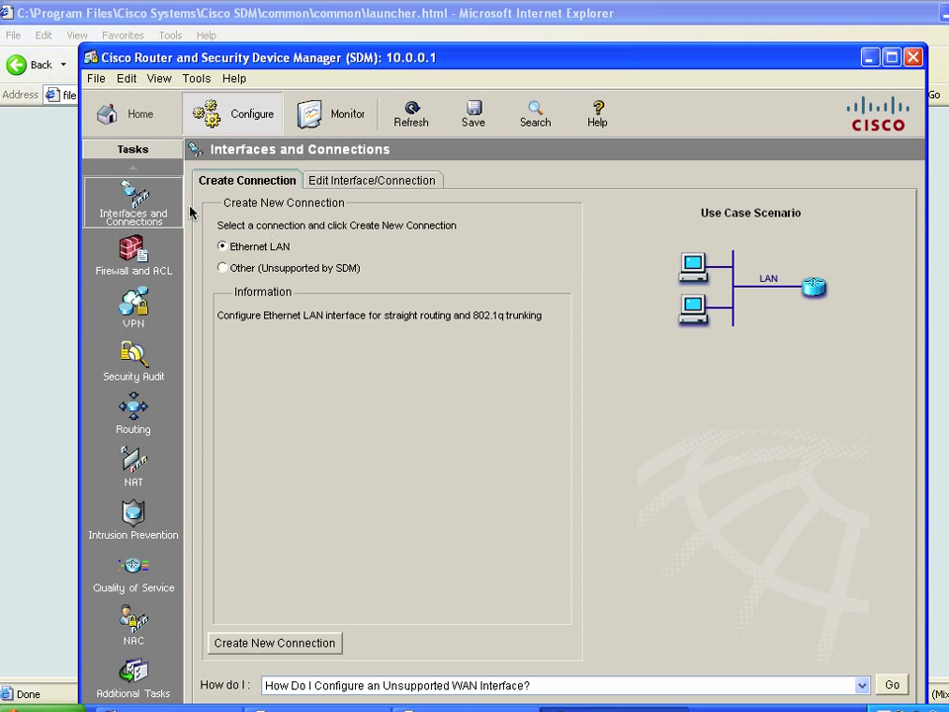
# Check FastEthernet1/0's address, then start the Ethernet LAN wizard for FastEthernet1/1.
pyautogui.click(343, 181)
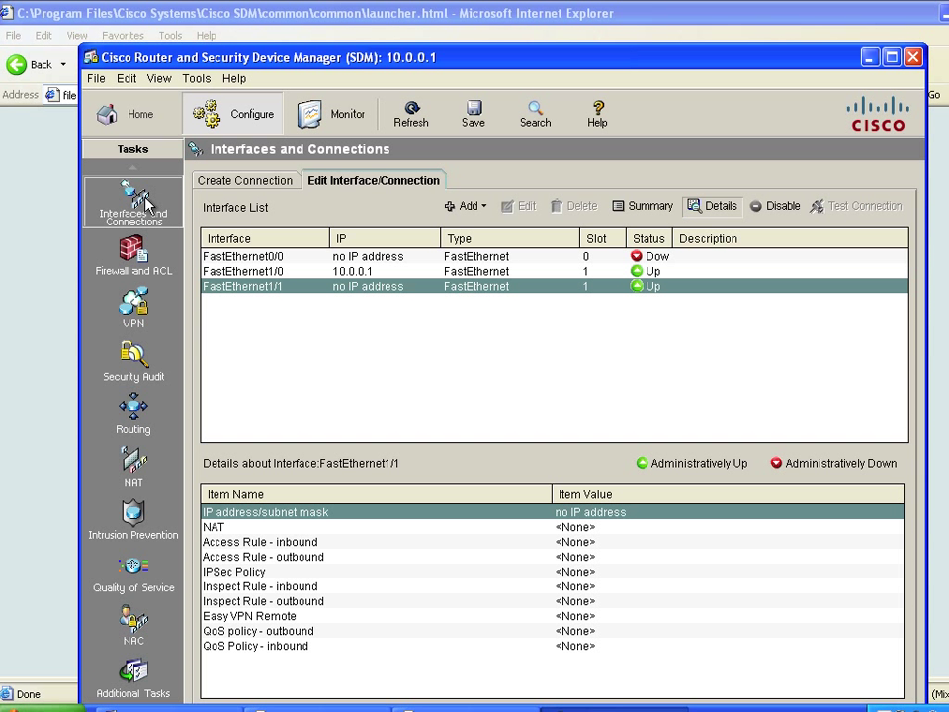
pyautogui.click(328, 271)
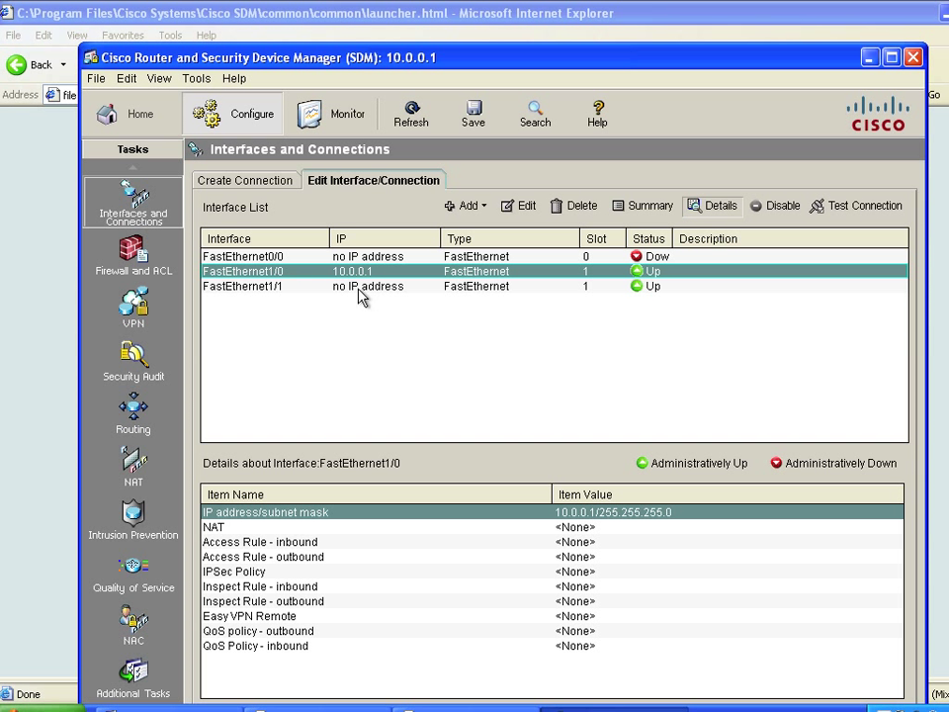
pyautogui.click(253, 182)
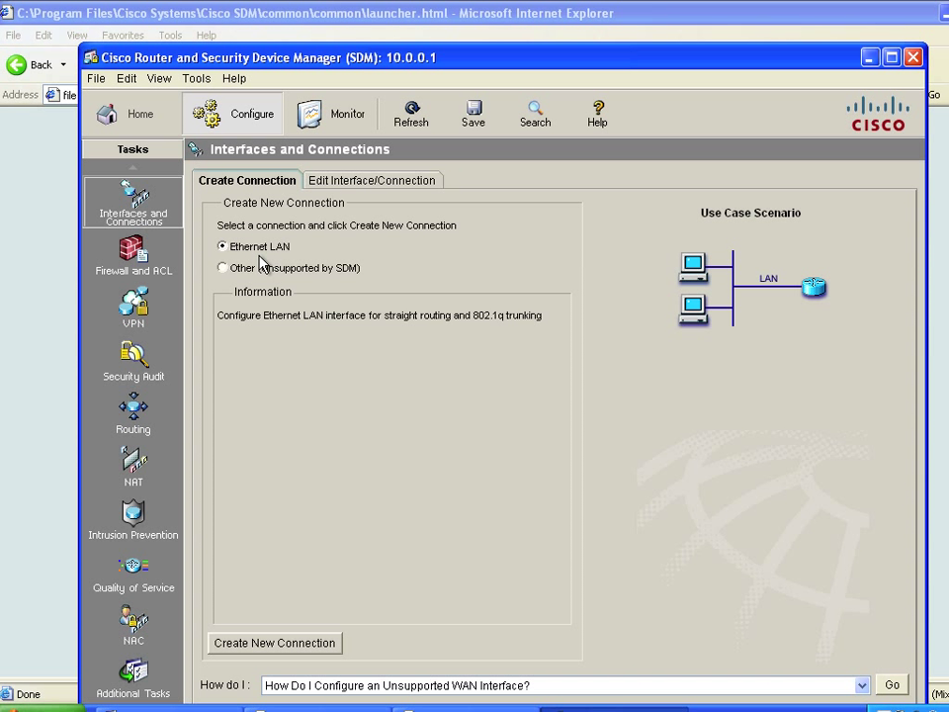
pyautogui.click(288, 646)
pyautogui.click(633, 612)
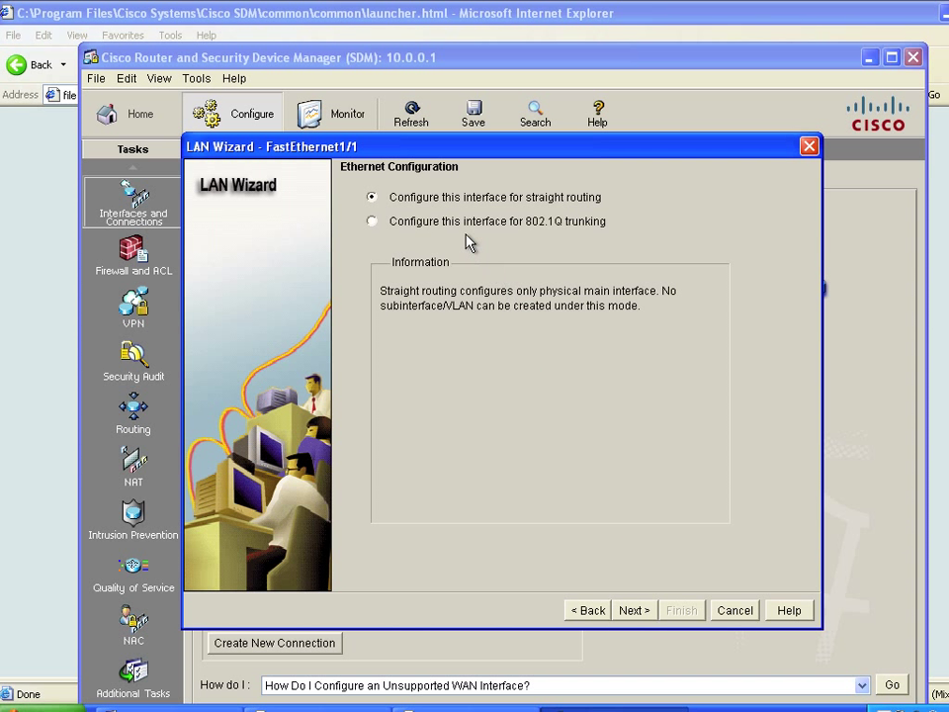
# Keep straight routing and give FastEthernet1/1 IP 10.12.0.1 with a /24 prefix.
pyautogui.click(634, 611)
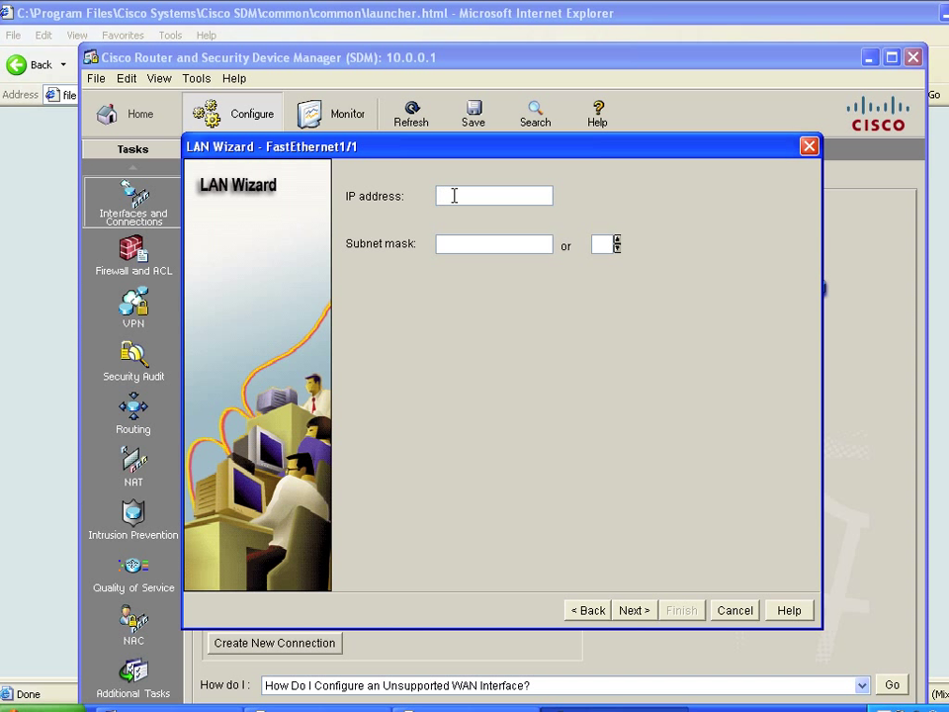
pyautogui.press('Tab')
pyautogui.write('10.12.0.1')
pyautogui.press('Tab')
pyautogui.click(617, 241)
pyautogui.click(616, 240)
pyautogui.click(616, 241)
pyautogui.click(616, 240)
pyautogui.click(616, 240)
pyautogui.click(616, 241)
pyautogui.click(616, 240)
pyautogui.click(617, 240)
pyautogui.click(616, 248)
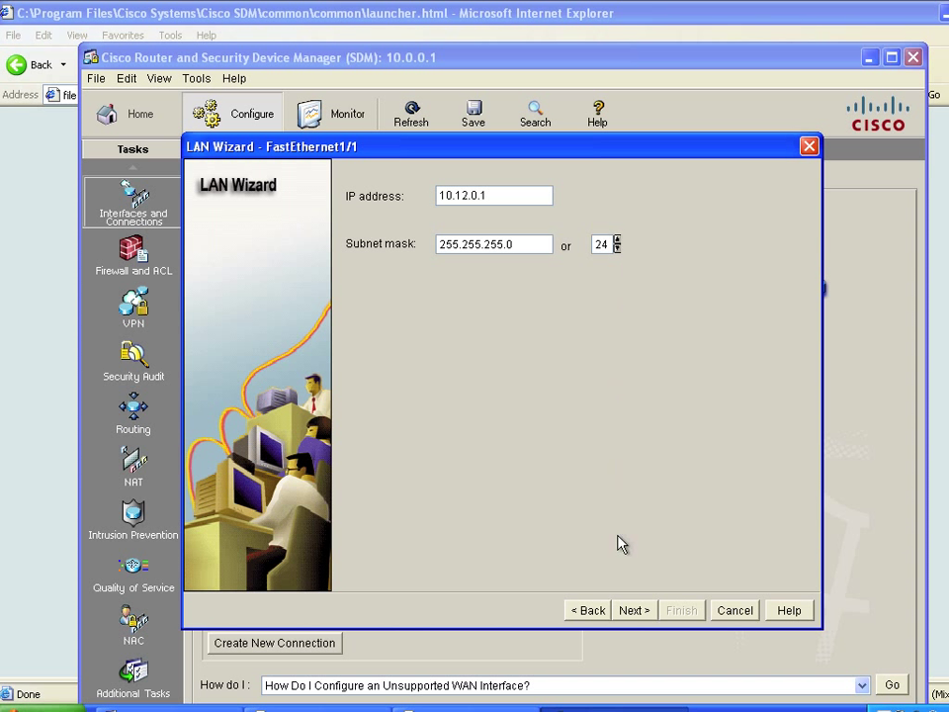
# Decline a DHCP server on the interface and finish the wizard to preview commands.
pyautogui.click(638, 610)
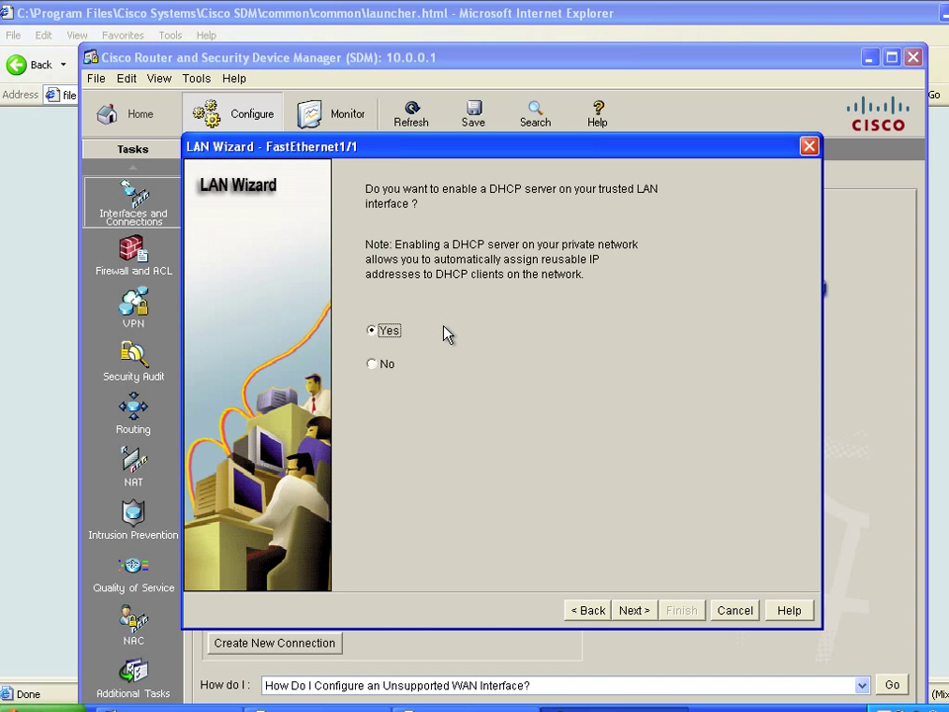
pyautogui.click(377, 364)
pyautogui.click(633, 612)
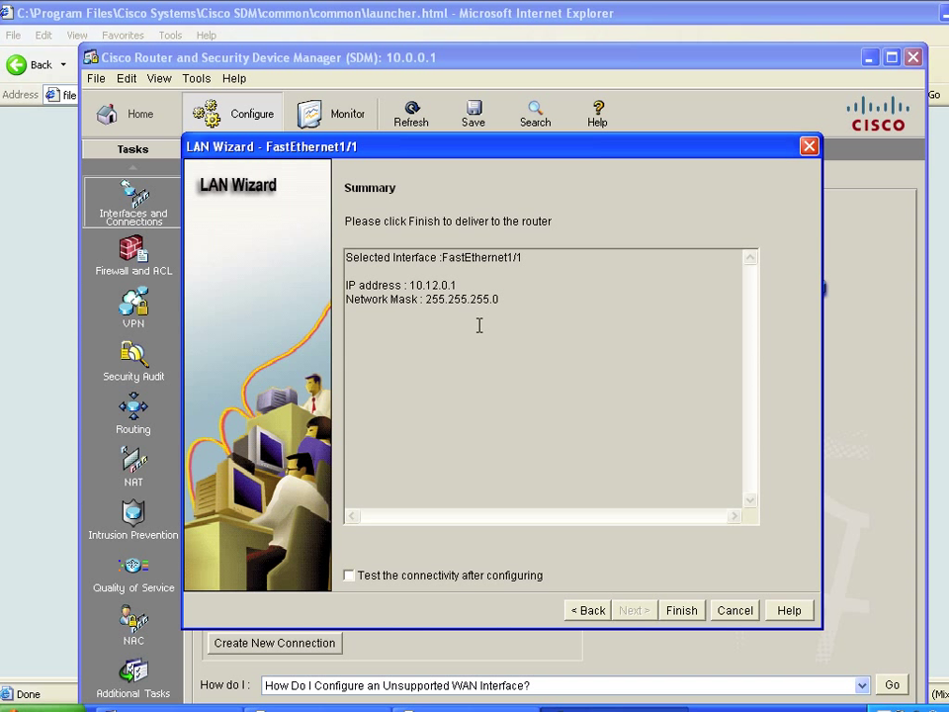
pyautogui.click(681, 611)
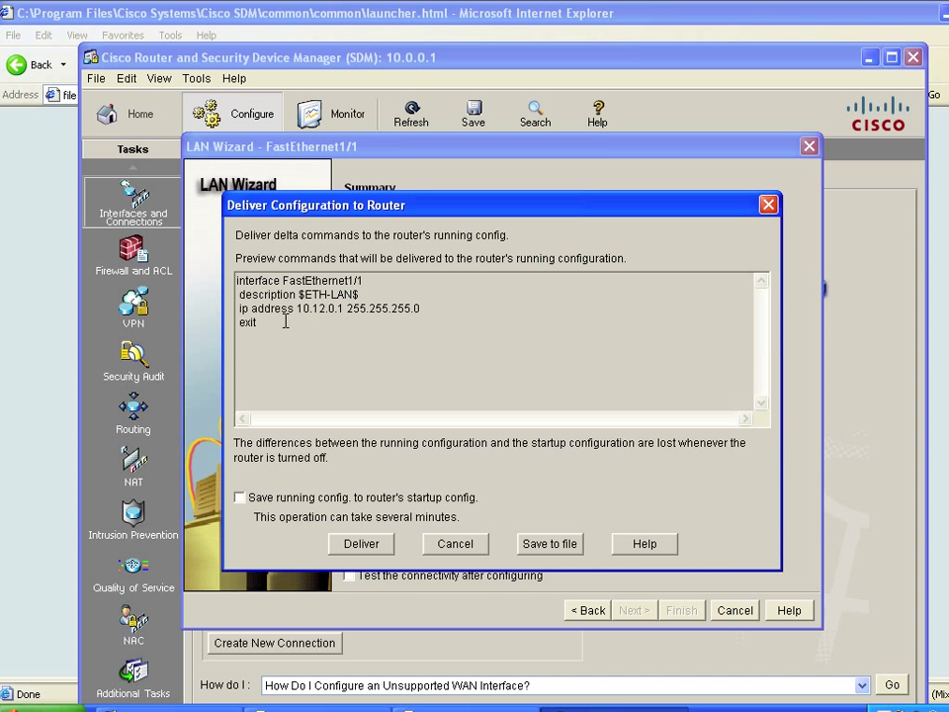
# Review the ip address command, deliver it, and confirm FastEthernet1/1 shows 10.12.0.1/255.255.255.0.
pyautogui.doubleClick(300, 281)
pyautogui.click(301, 280)
pyautogui.moveTo(240, 309); pyautogui.dragTo(422, 310)
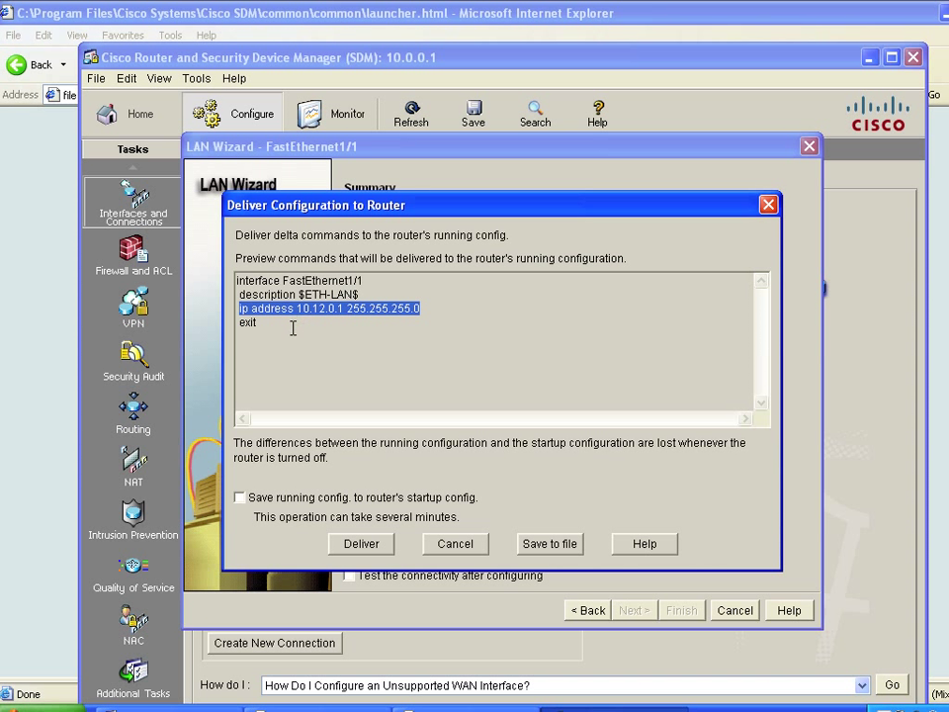
pyautogui.click(362, 544)
pyautogui.click(501, 492)
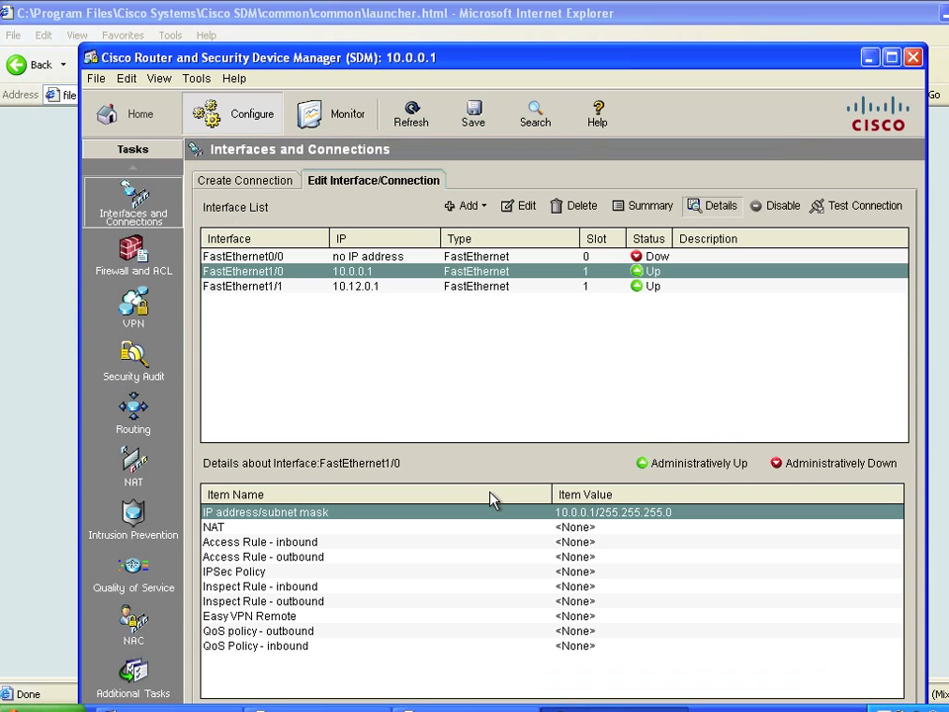
pyautogui.click(360, 287)
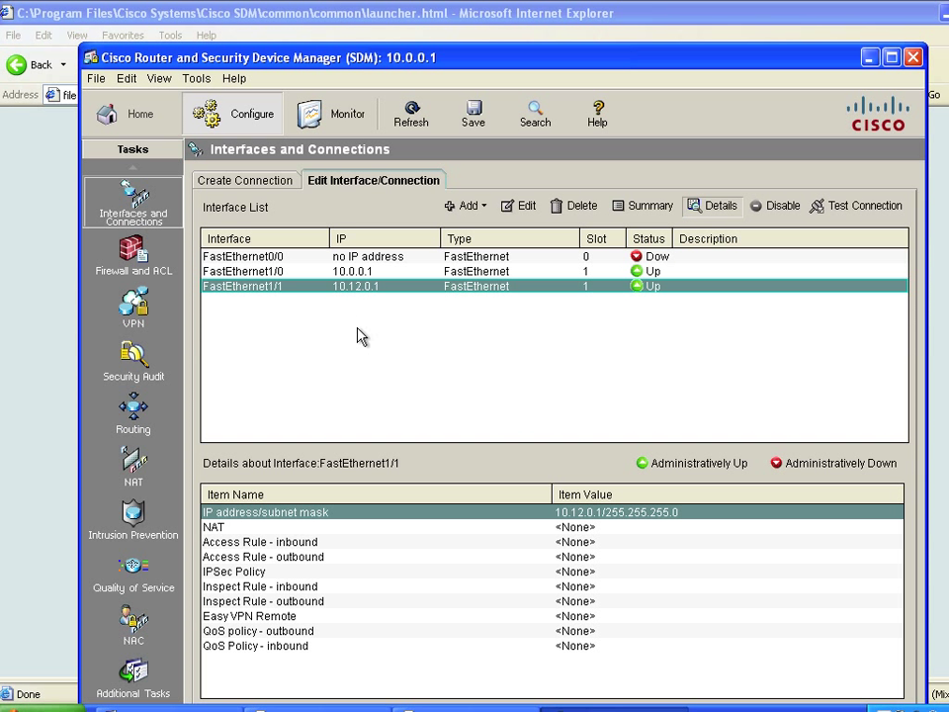
# Show R1's empty DHCP Pools list under Additional Tasks > DHCP.
pyautogui.click(133, 677)
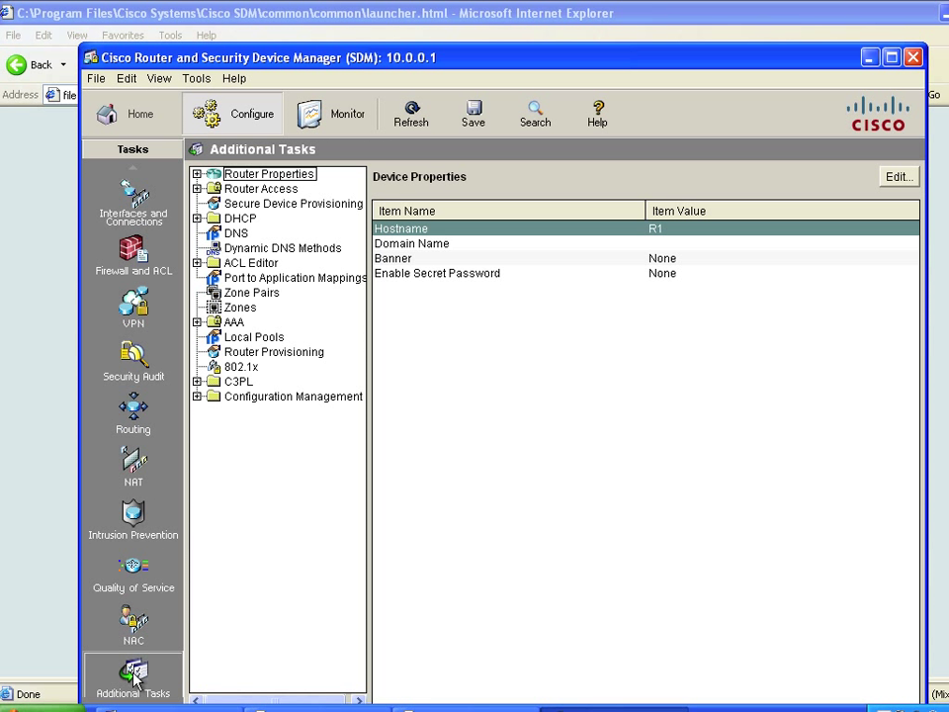
pyautogui.click(197, 217)
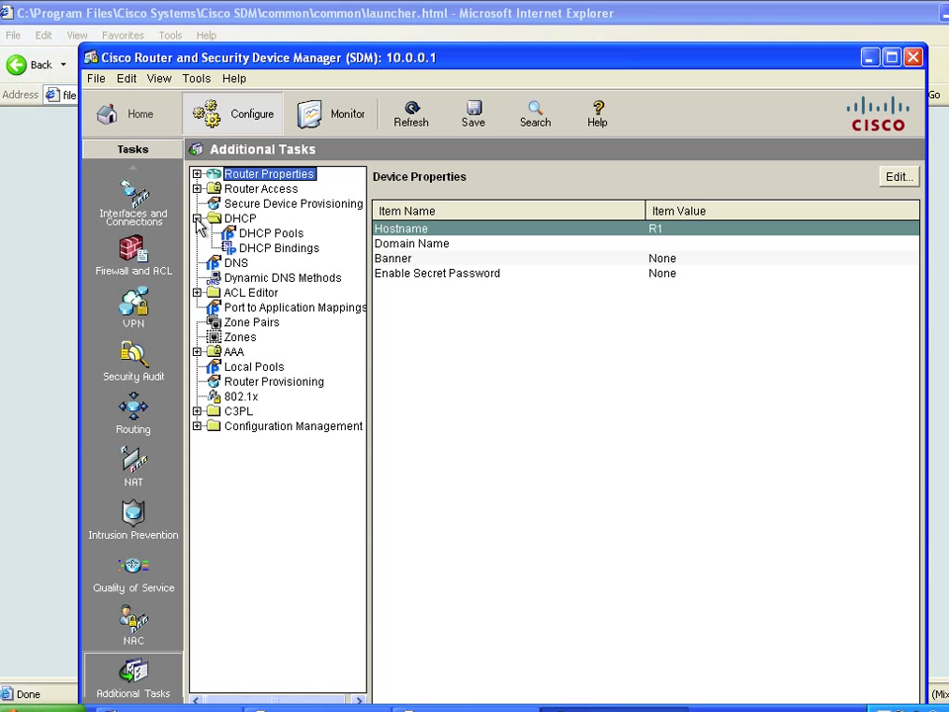
pyautogui.click(245, 240)
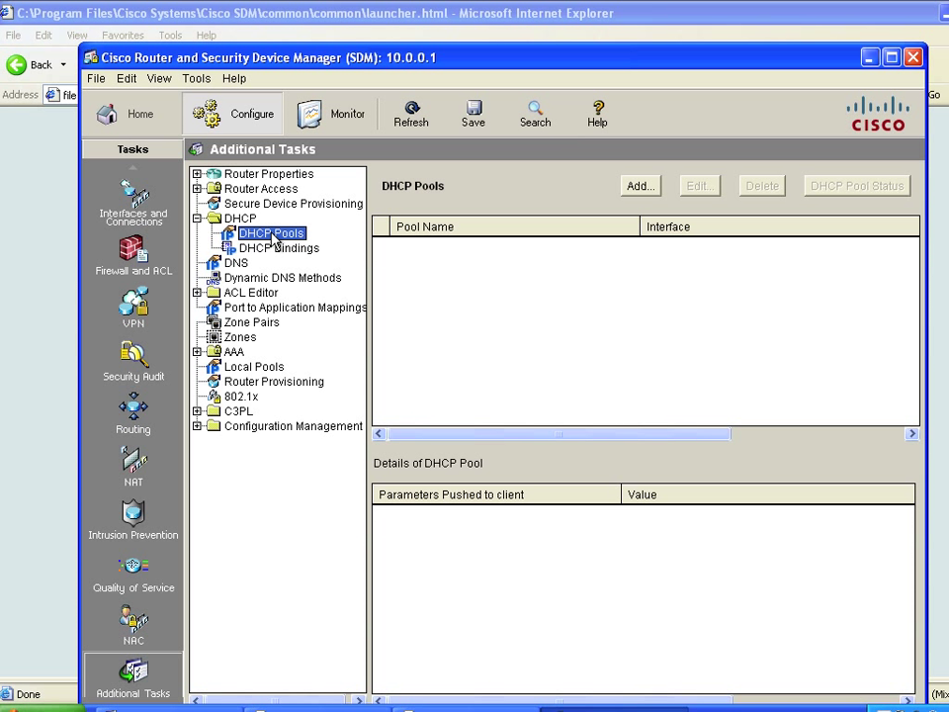
# Add pool Our-Pool on 10.12.0.0/255.255.255.0 with range 10.12.0.2 to 10.12.0.254.
pyautogui.click(640, 188)
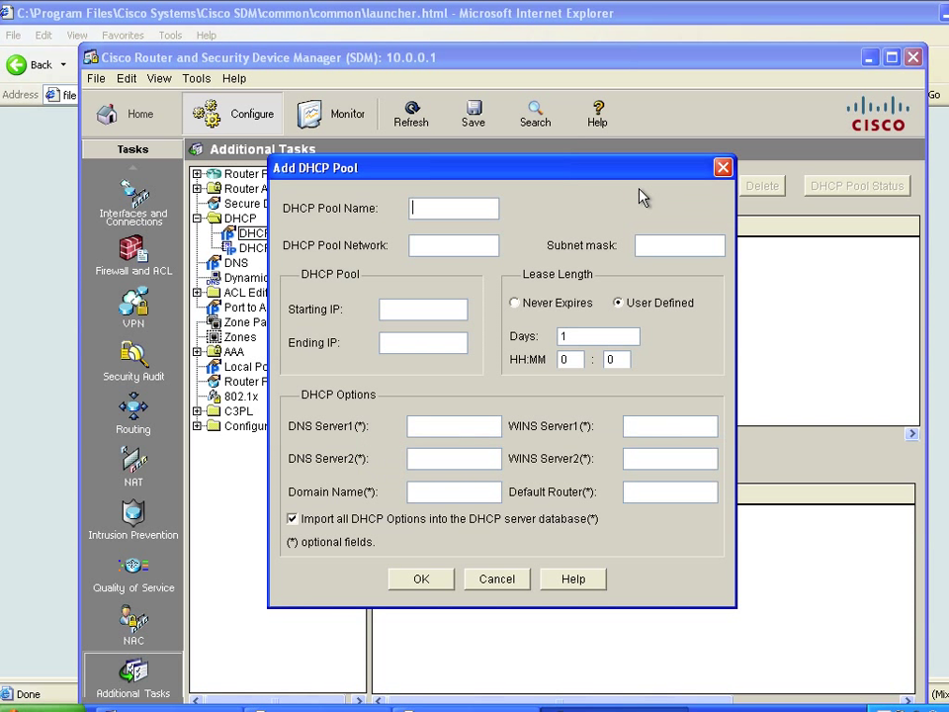
pyautogui.click(467, 217)
pyautogui.write('Our-Pool')
pyautogui.click(454, 245)
pyautogui.write('10.12.0.0')
pyautogui.press('Tab')
pyautogui.write('255')
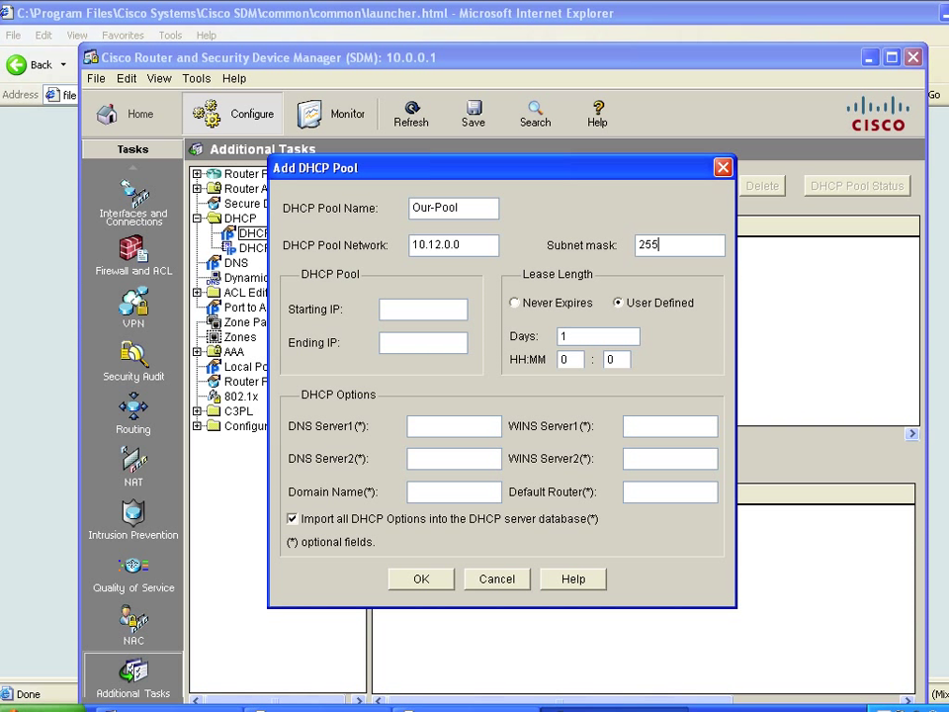
pyautogui.write('.255.255.0')
pyautogui.write('10.12')
pyautogui.write('.0.2')
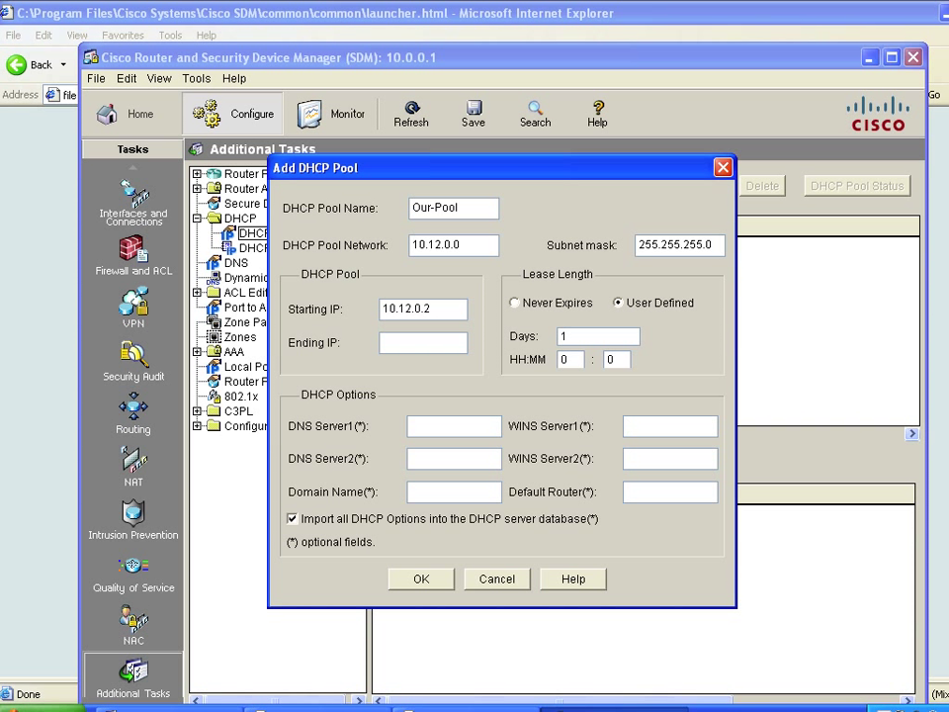
pyautogui.click(390, 346)
pyautogui.write('10.12.0.254')
# Set the pool lease to 1 day 6:30 and DNS Server1 to 10.12.0.1.
pyautogui.moveTo(570, 335); pyautogui.dragTo(549, 342)
pyautogui.press('Tab')
pyautogui.press('BackSpace')
pyautogui.write('6')
pyautogui.click(609, 359)
pyautogui.write('3')
pyautogui.click(454, 426)
pyautogui.write('10.12.0.1')
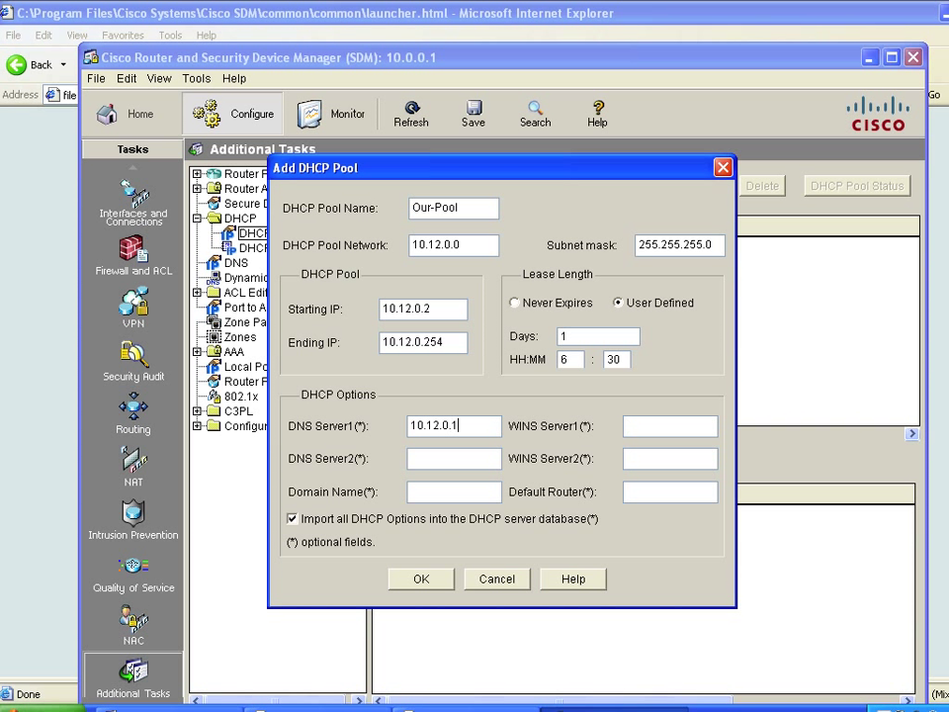
pyautogui.click(670, 426)
# Confirm Our-Pool and check the network and dns-server commands in the delivery preview.
pyautogui.click(423, 579)
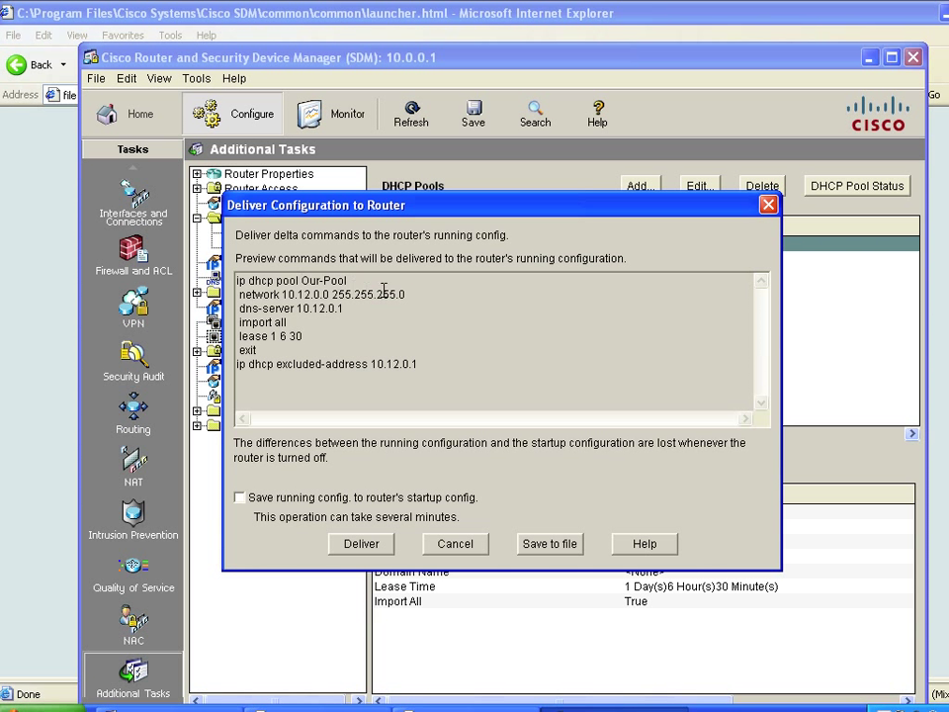
pyautogui.moveTo(414, 295); pyautogui.dragTo(224, 304)
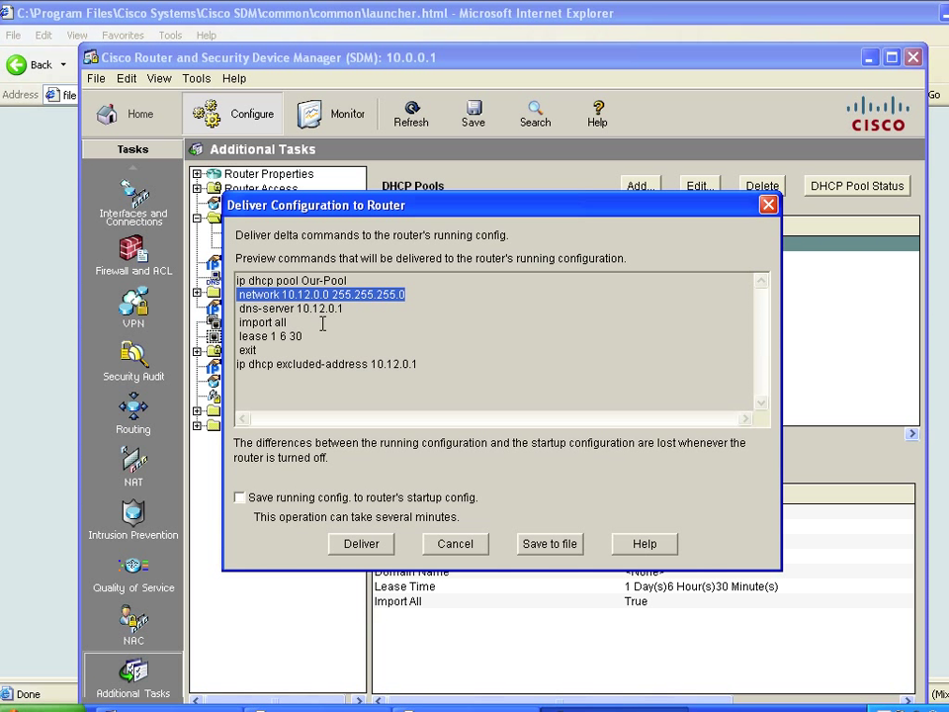
pyautogui.moveTo(348, 309); pyautogui.dragTo(236, 319)
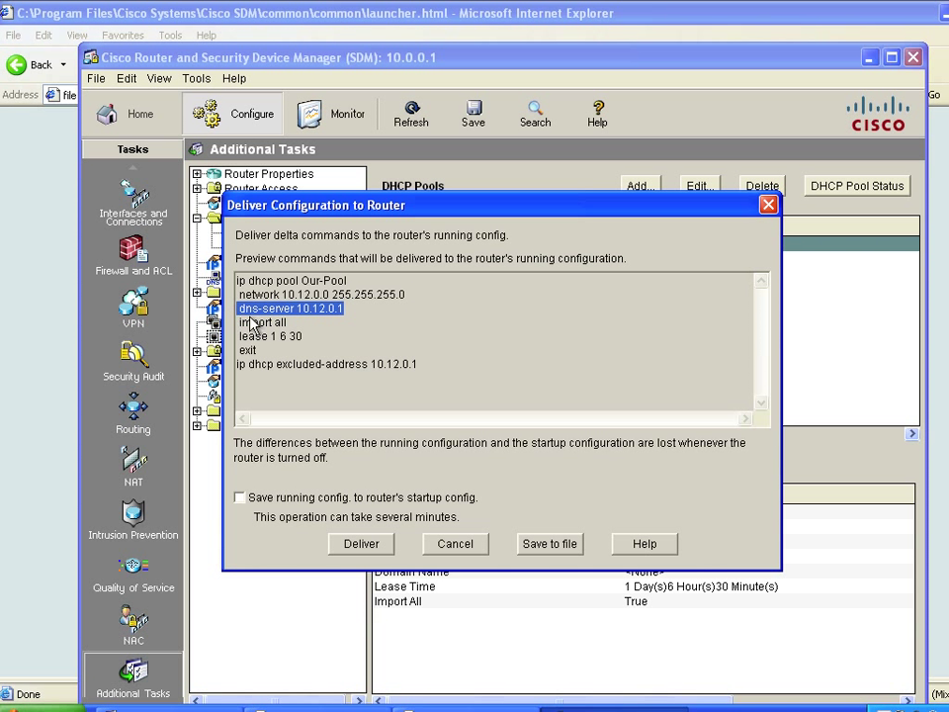
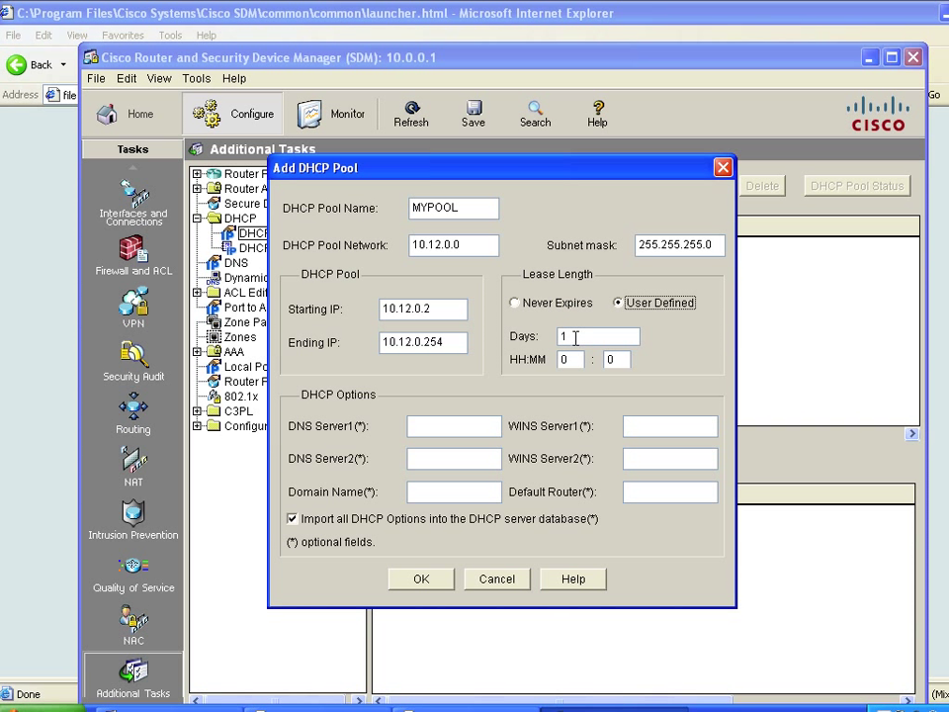
# Give MYPOOL a 0-day 6:30 lease and DNS server 10.12.0.1 without importing all DHCP options.
pyautogui.press('Tab')
pyautogui.write('0')
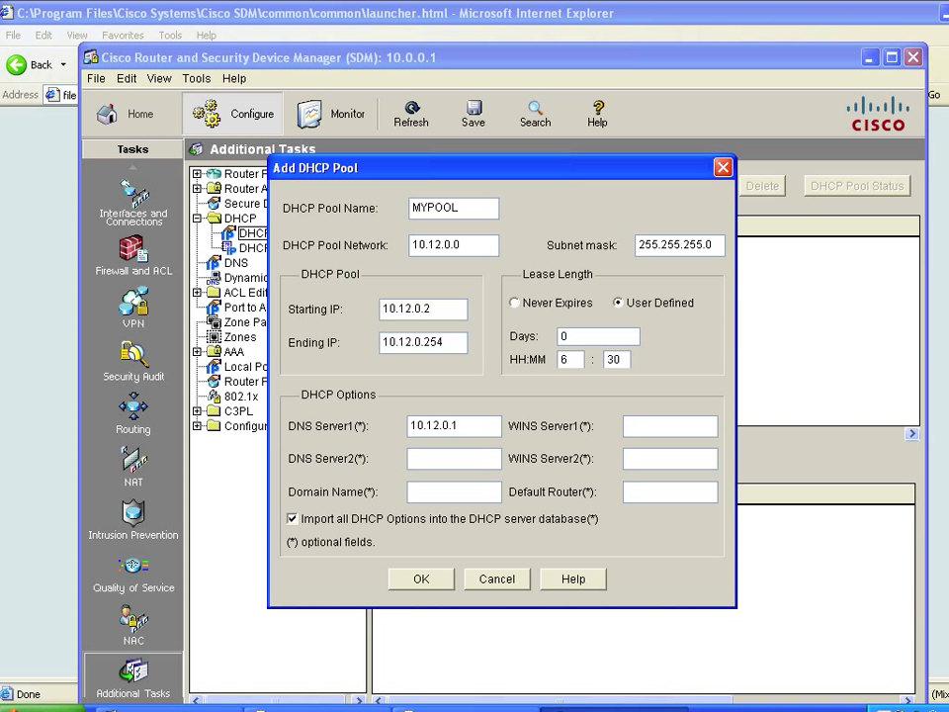
pyautogui.click(292, 519)
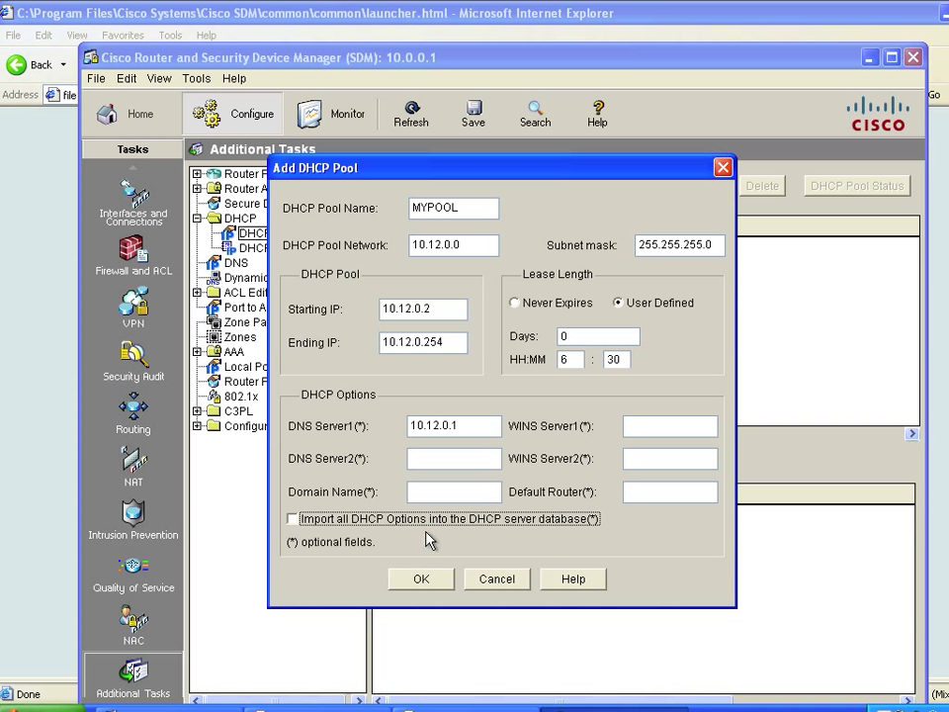
pyautogui.click(421, 578)
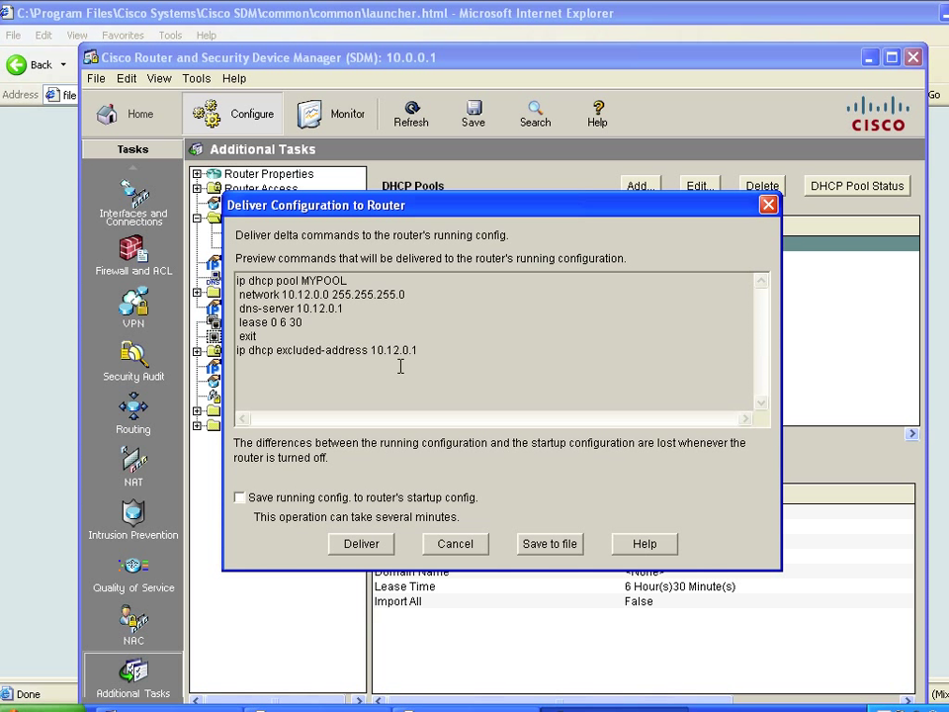
# Deliver the MYPOOL commands to the router and dismiss the successful delivery status.
pyautogui.click(362, 545)
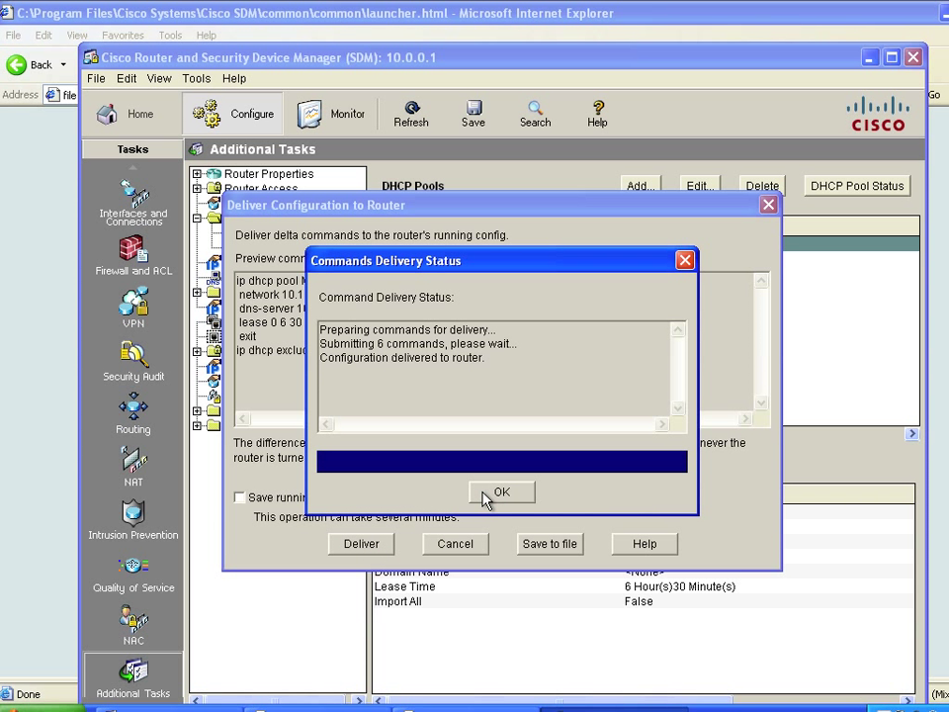
pyautogui.moveTo(471, 268); pyautogui.dragTo(640, 328)
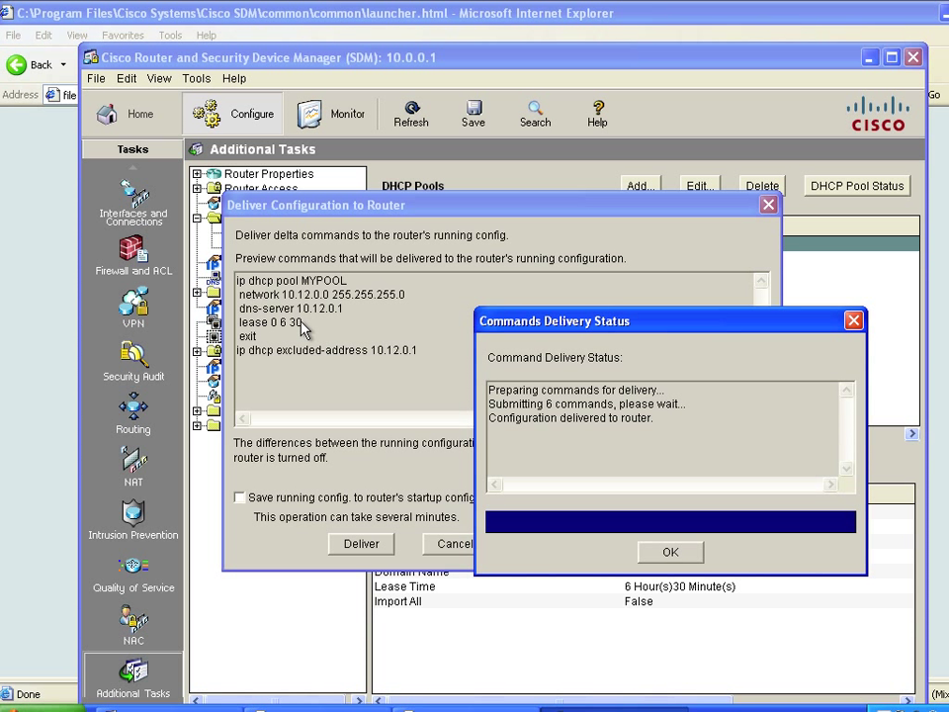
pyautogui.click(665, 551)
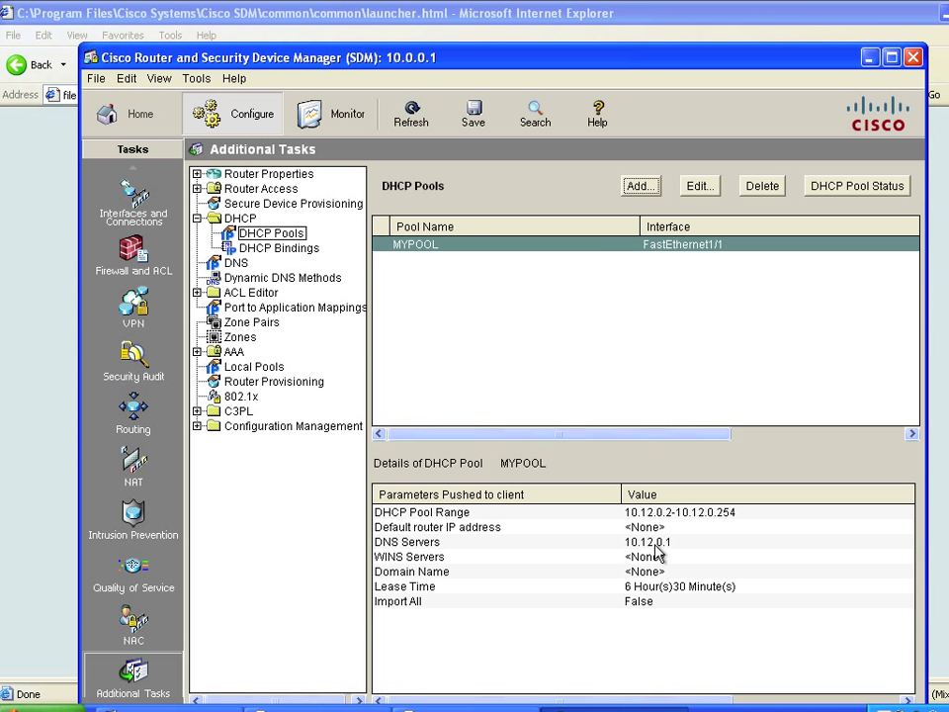
# Check the DHCP Bindings, return to the DHCP Pools list, and minimize Internet Explorer.
pyautogui.click(276, 254)
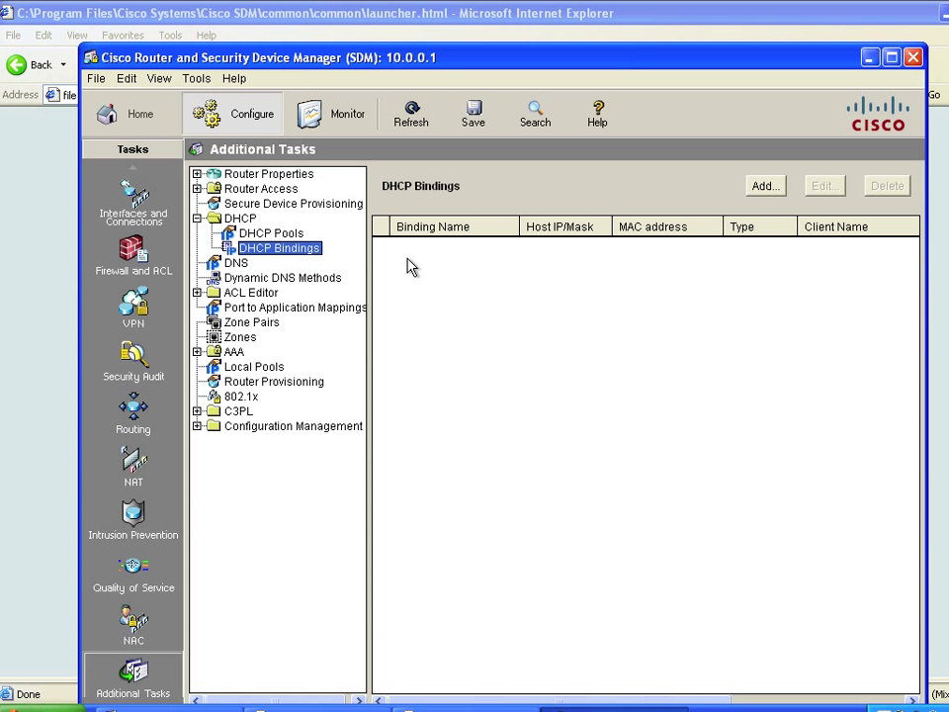
pyautogui.click(240, 235)
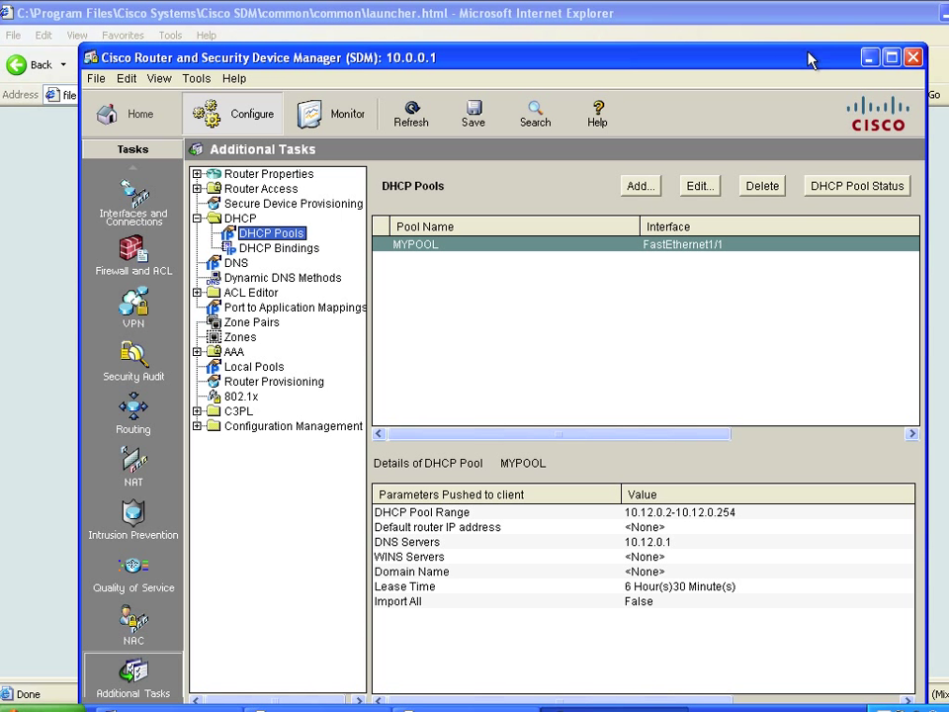
pyautogui.click(944, 14)
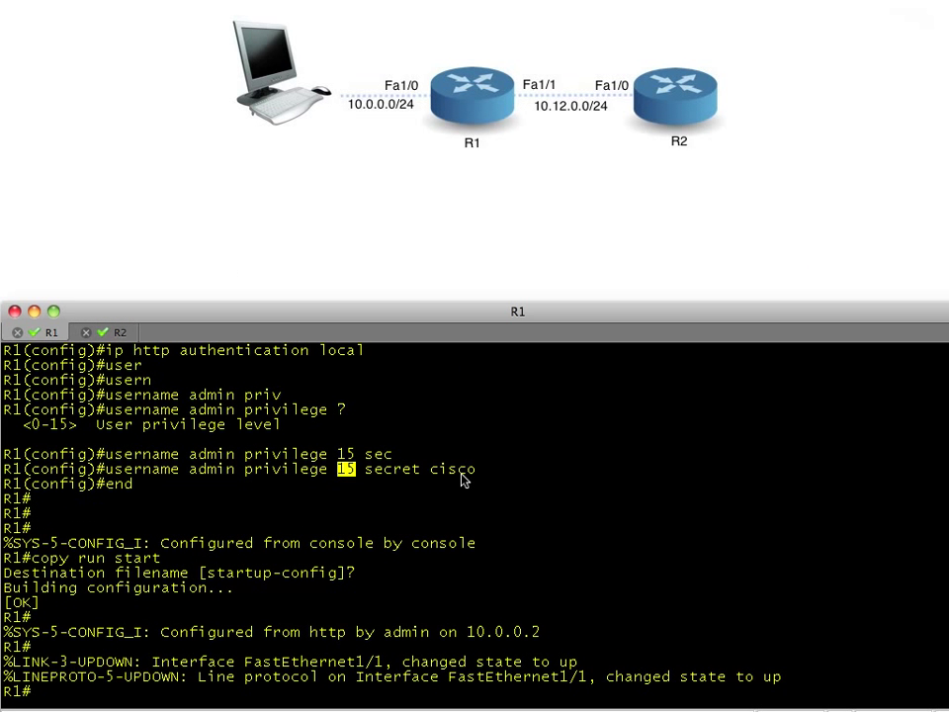
# Page through R1's running configuration with 'show run' to confirm MYPOOL is present.
pyautogui.press('Return')
pyautogui.press('Return')
pyautogui.press('Return')
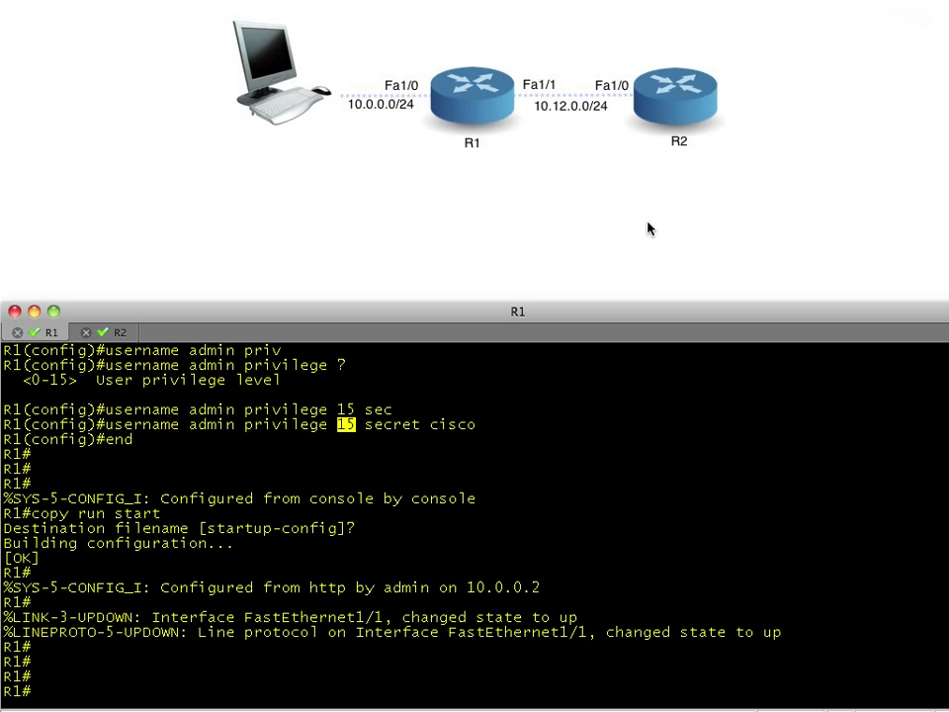
pyautogui.press('Return')
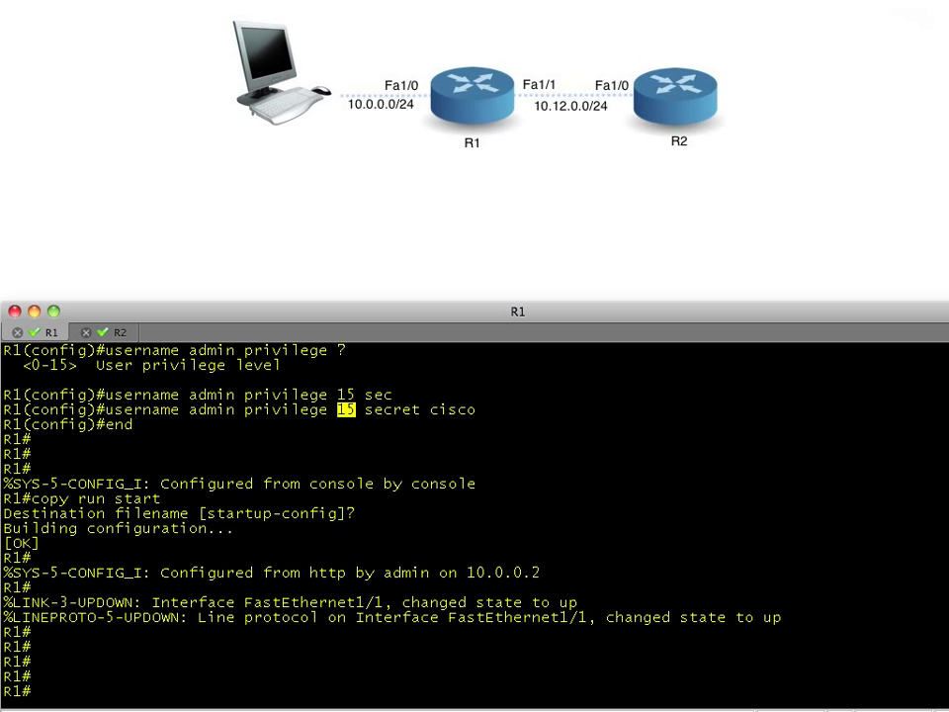
pyautogui.press('BackSpace')
pyautogui.press('BackSpace')
pyautogui.press('BackSpace')
pyautogui.write('SHOW RUN')
pyautogui.press('BackSpace')
pyautogui.press('BackSpace')
pyautogui.press('BackSpace')
pyautogui.press('BackSpace')
pyautogui.press('BackSpace')
pyautogui.press('BackSpace')
pyautogui.press('BackSpace')
pyautogui.press('BackSpace')
pyautogui.write('show run')
pyautogui.press('Return')
pyautogui.press('space')
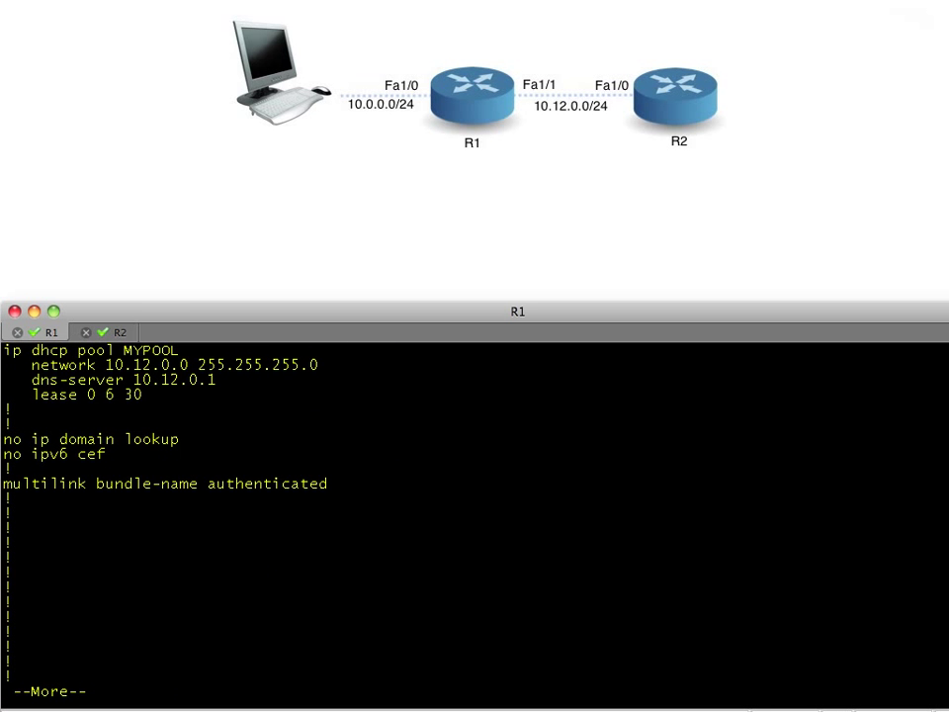
pyautogui.press('space')
pyautogui.scroll(10, 388, 377)
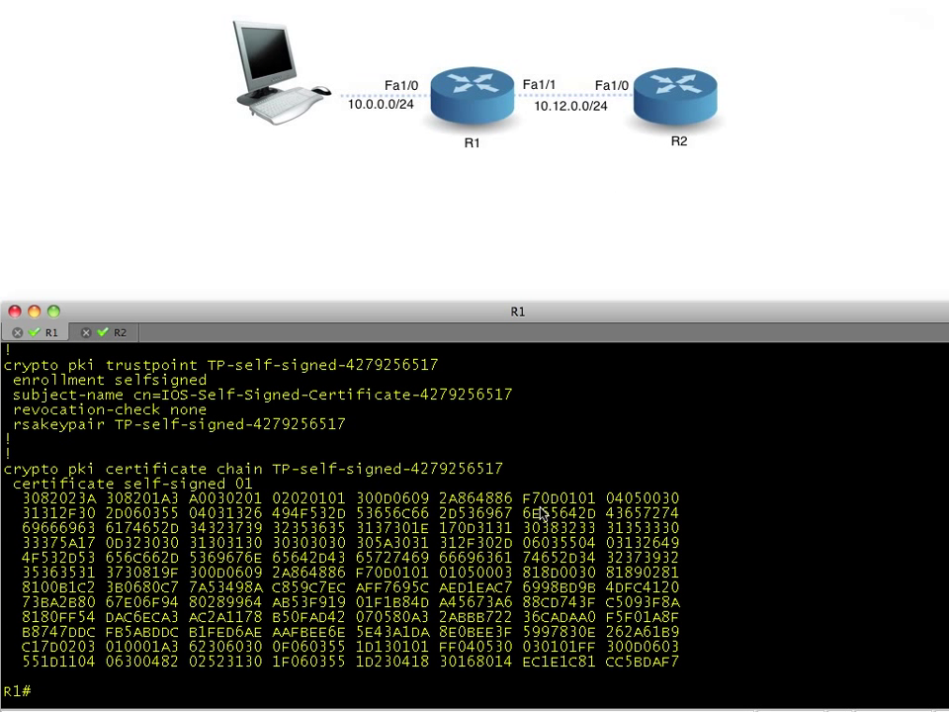
# Turn on 'debug ip dhcp server packet' on R1.
pyautogui.press('Return')
pyautogui.press('Return')
pyautogui.press('Return')
pyautogui.press('Return')
pyautogui.press('Return')
pyautogui.press('Return')
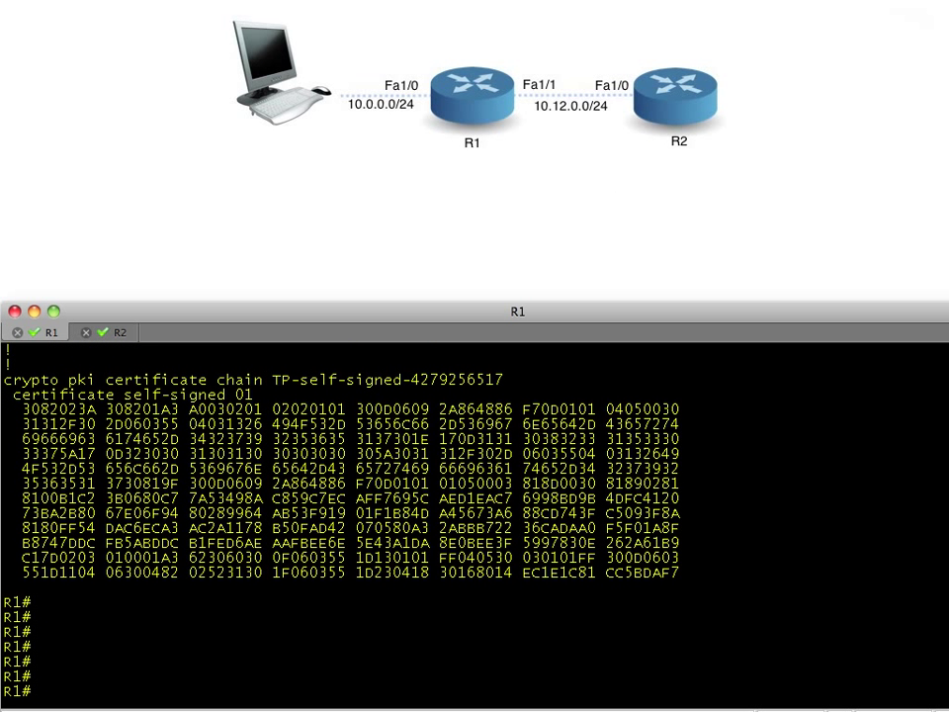
pyautogui.press('Return')
pyautogui.press('Return')
pyautogui.press('Return')
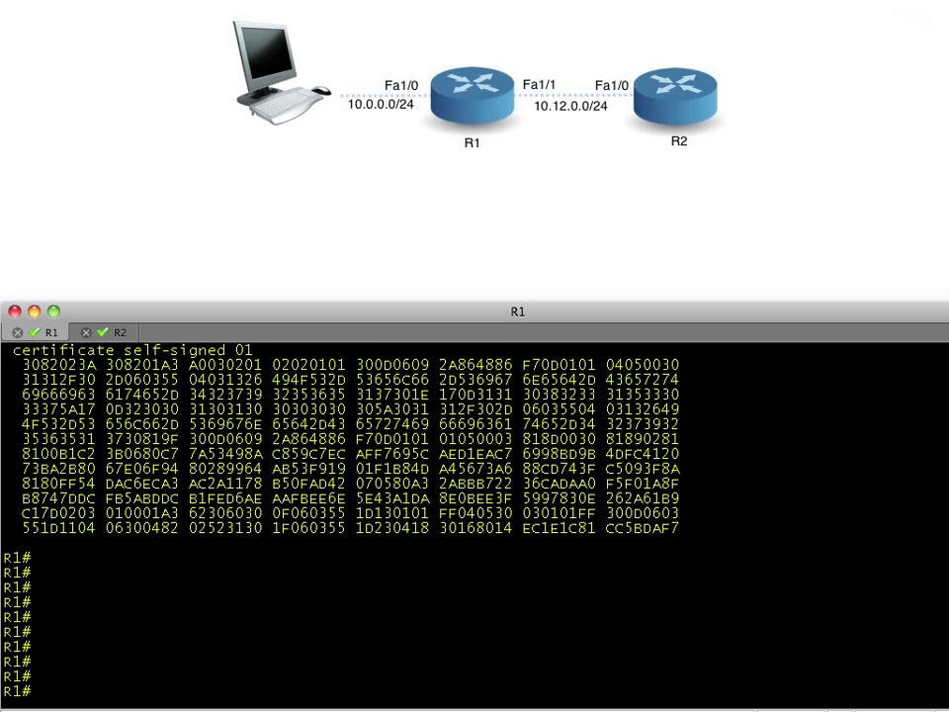
pyautogui.write('debug')
pyautogui.write(' ip hd')
pyautogui.write(' dhcp')
pyautogui.press('Tab')
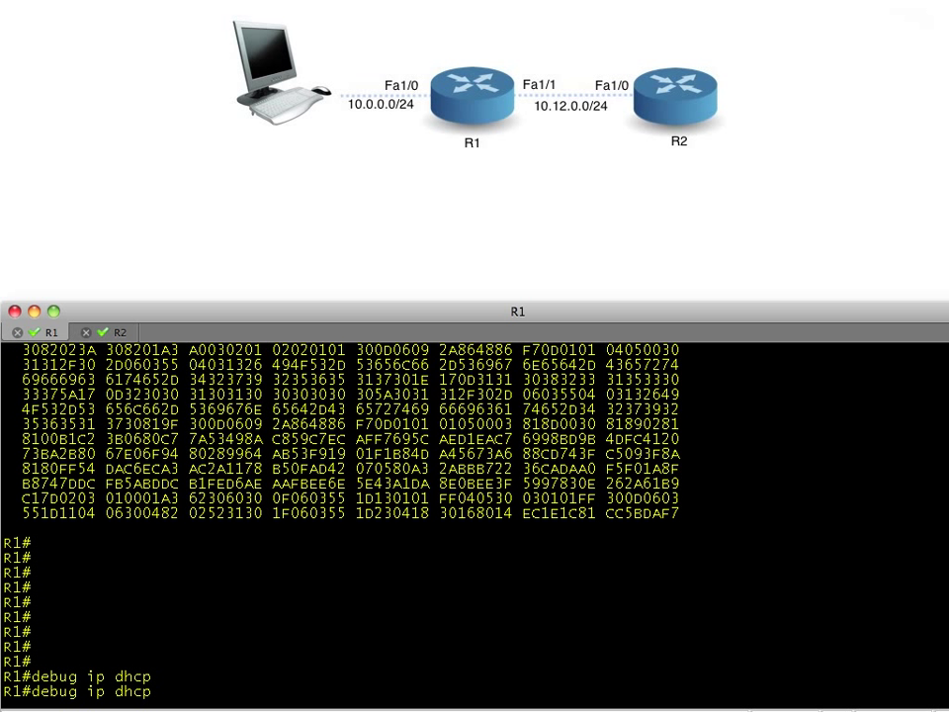
pyautogui.write('ser')
pyautogui.press('Tab')
pyautogui.write('p')
pyautogui.press('Tab')
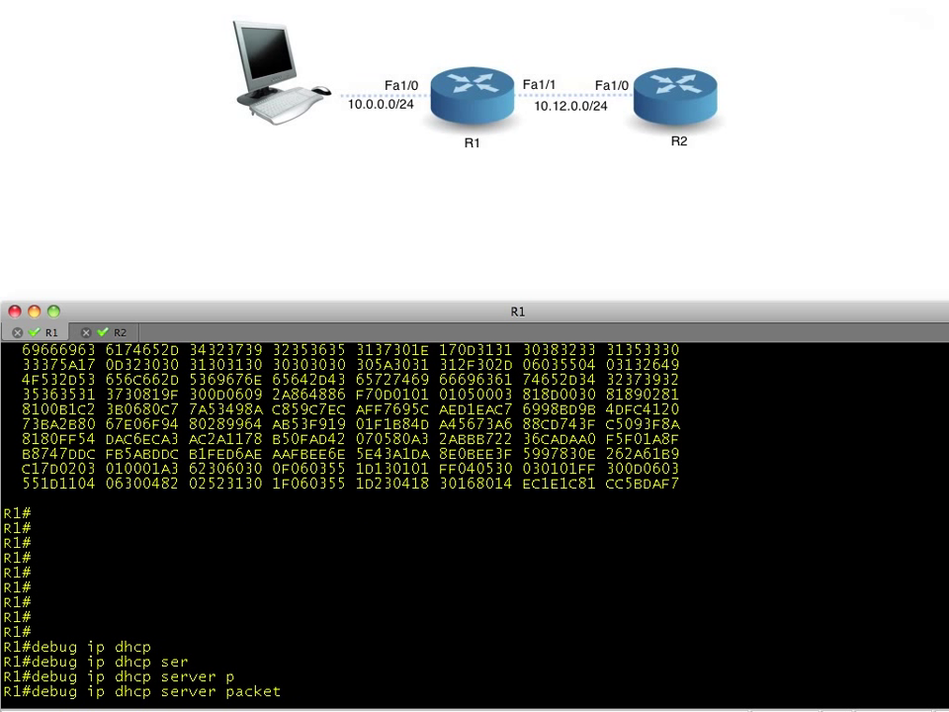
pyautogui.press('Return')
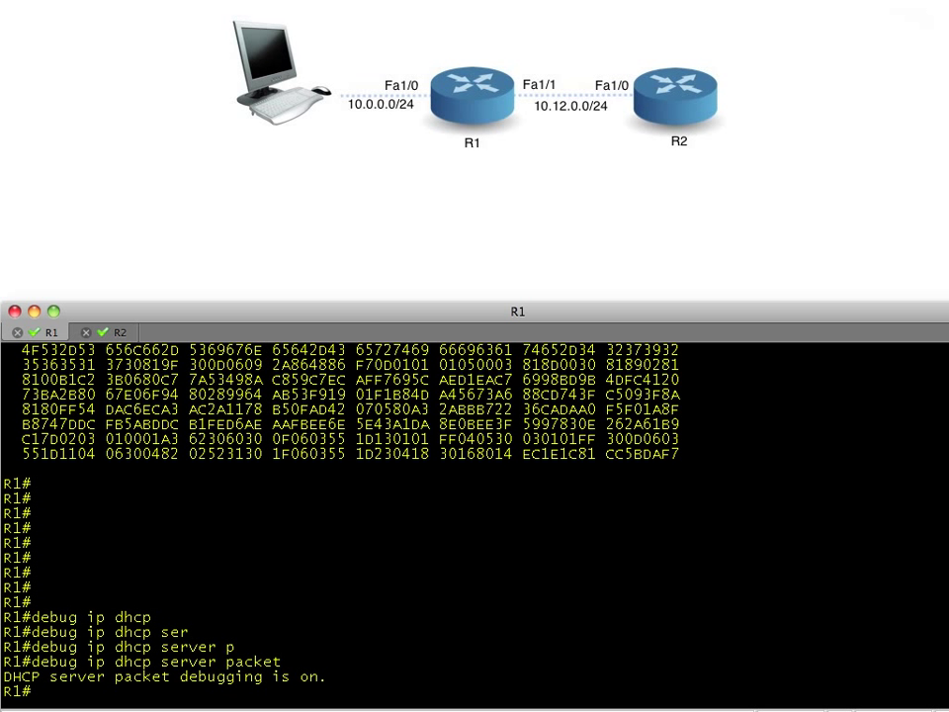
pyautogui.press('Return')
pyautogui.press('Return')
pyautogui.press('Return')
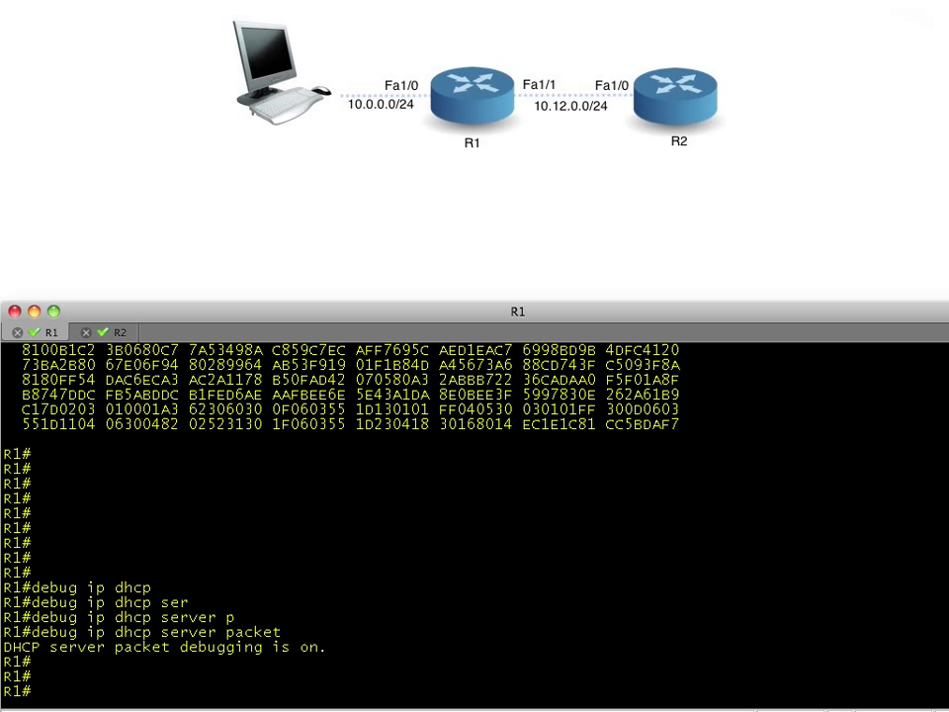
# On R2, list the interfaces and their addresses with 'show ip int brief'.
pyautogui.click(117, 332)
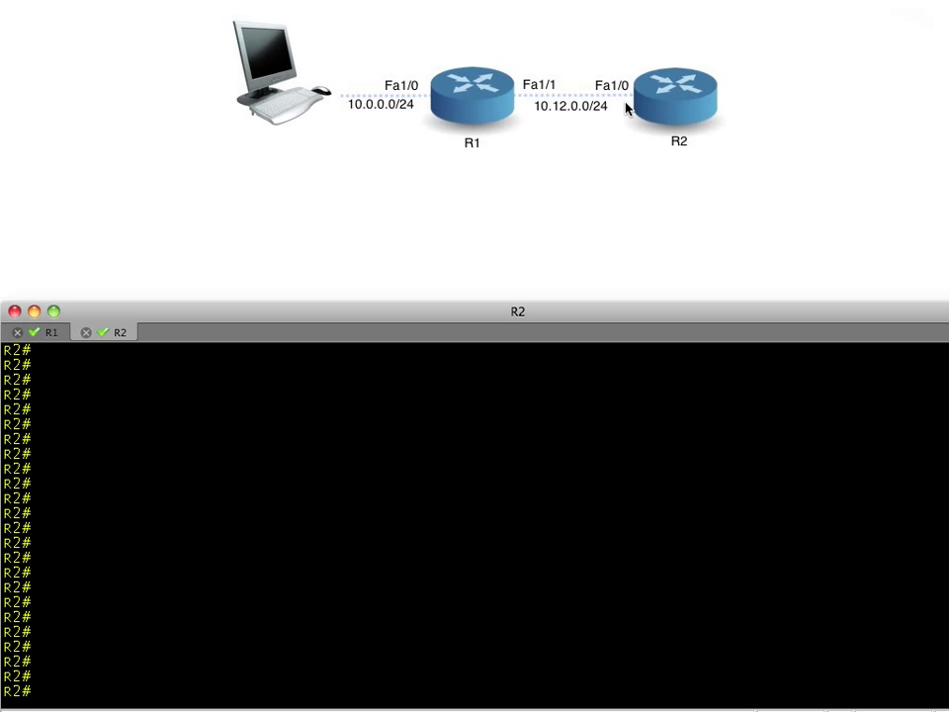
pyautogui.write('show ip')
pyautogui.write(' itn br')
pyautogui.press('BackSpace')
pyautogui.press('BackSpace')
pyautogui.press('BackSpace')
pyautogui.press('BackSpace')
pyautogui.press('BackSpace')
pyautogui.write('nt brief')
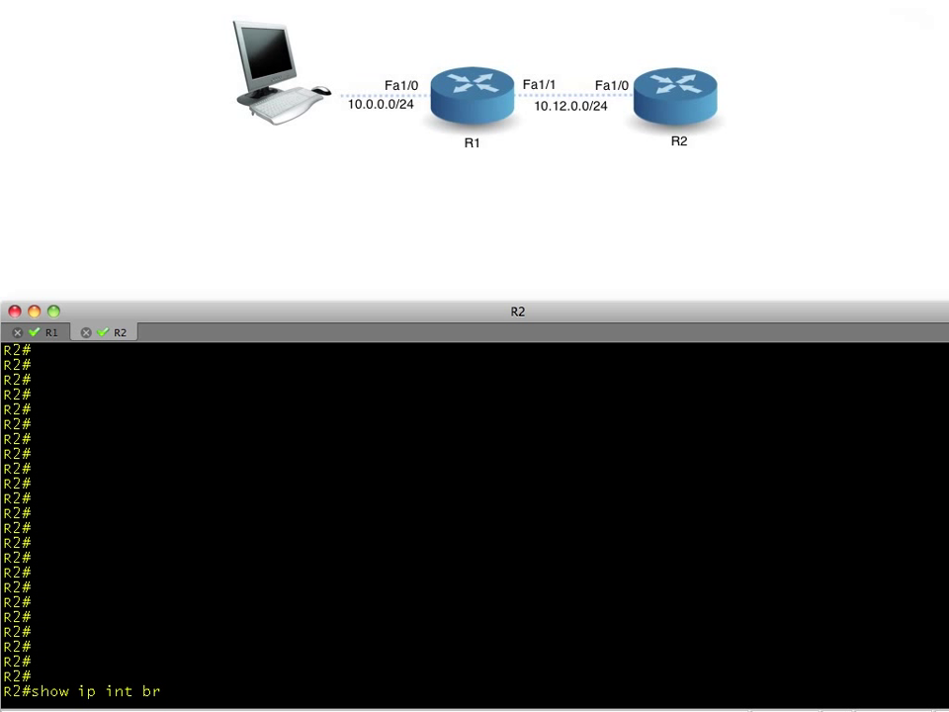
pyautogui.press('Return')
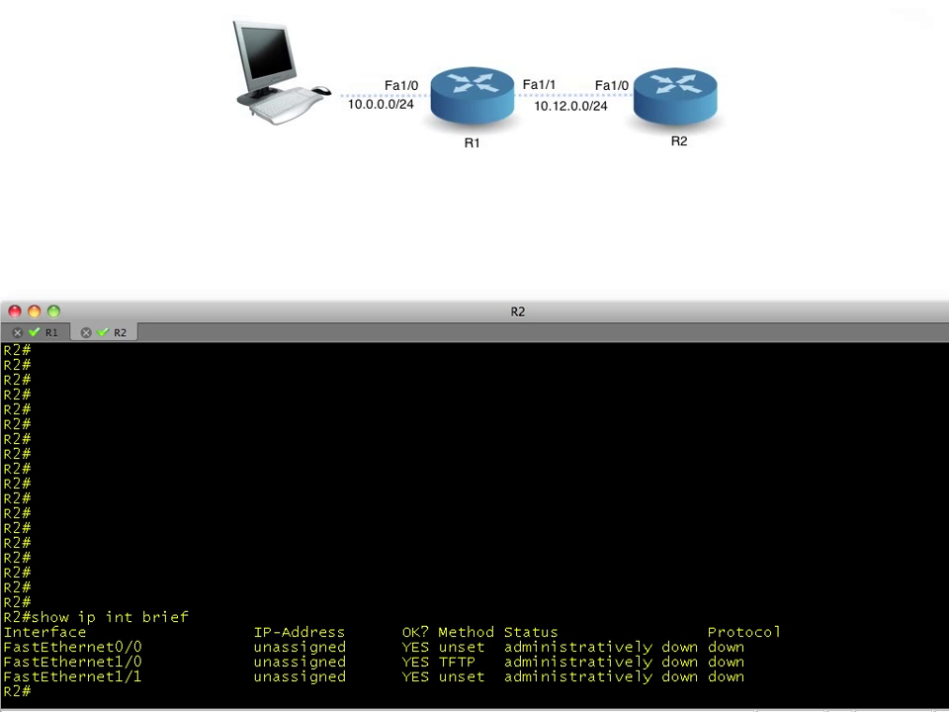
# Enable FastEthernet1/0 on R2 with 'no shut' and set 'ip address dhcp'.
pyautogui.write('conf t')
pyautogui.press('Return')
pyautogui.write('ig)#i')
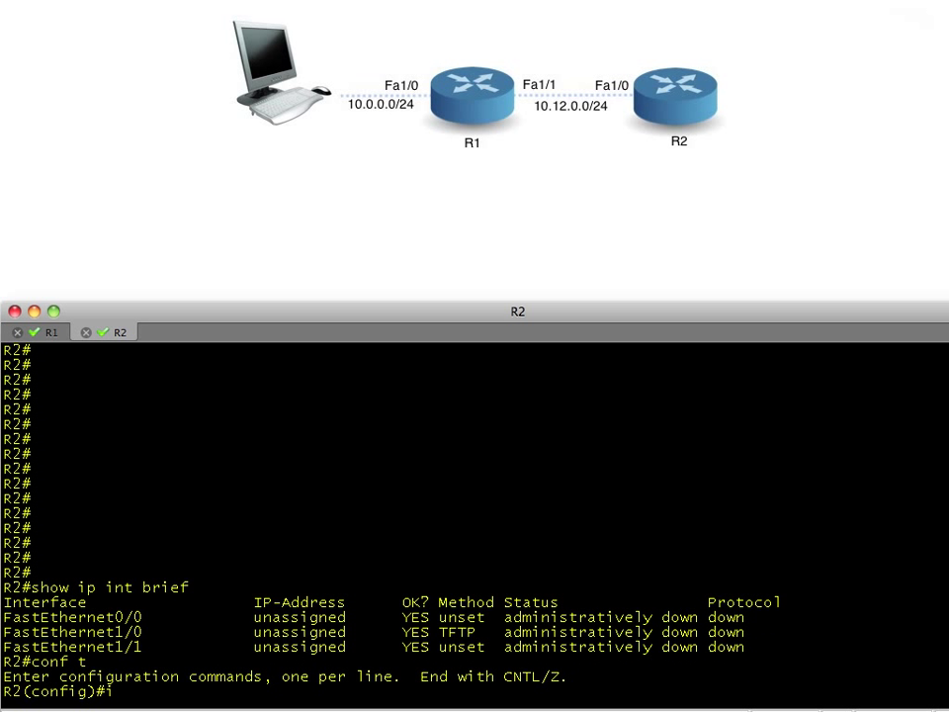
pyautogui.write('nt fa 1/0')
pyautogui.press('Return')
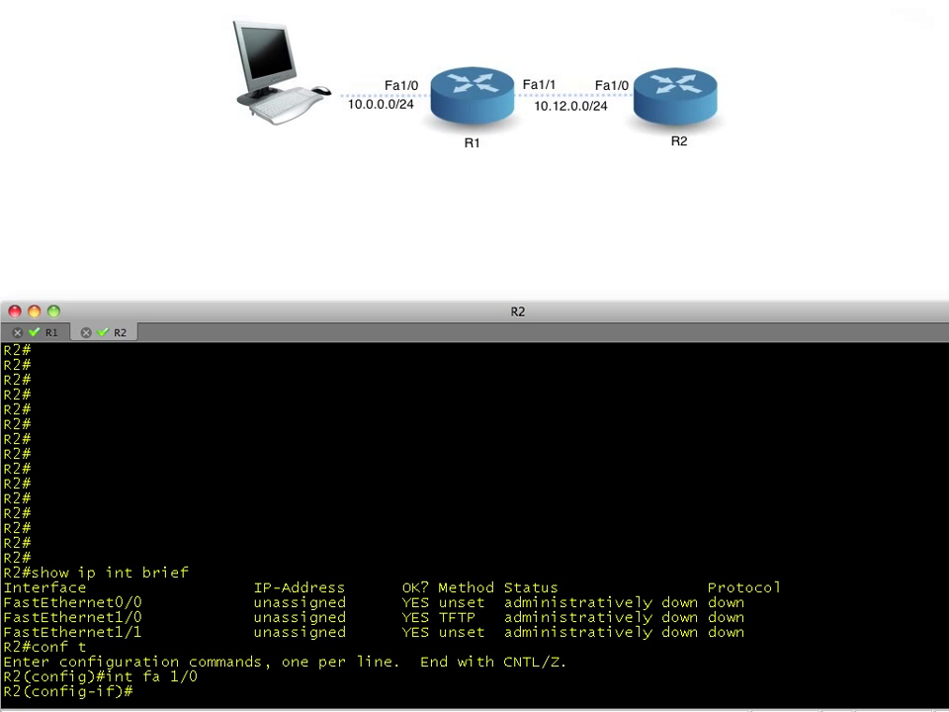
pyautogui.write('no shut')
pyautogui.press('Return')
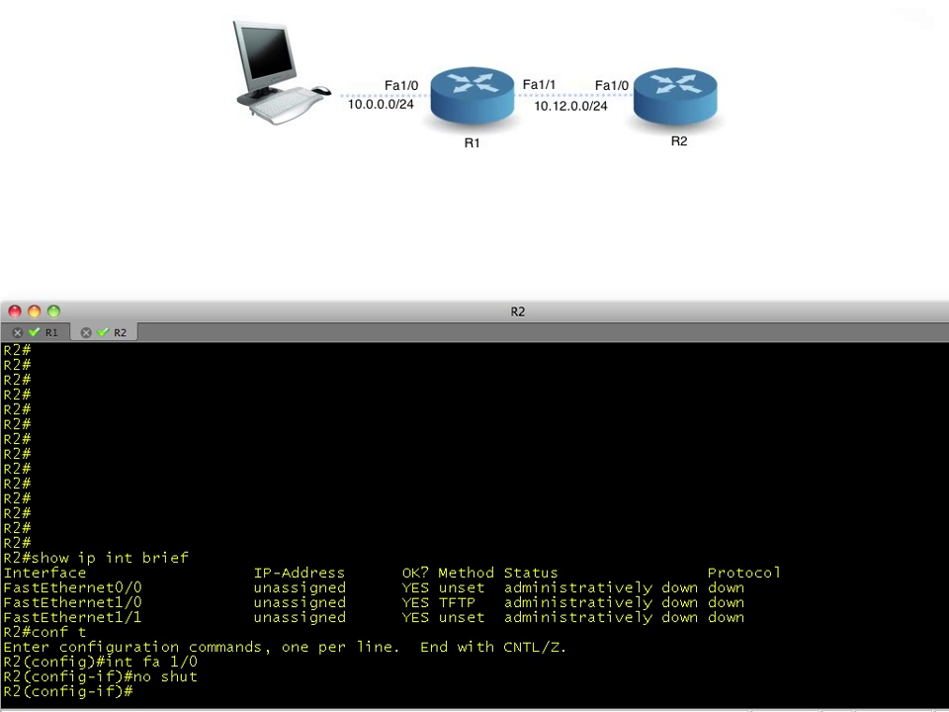
pyautogui.write('ip')
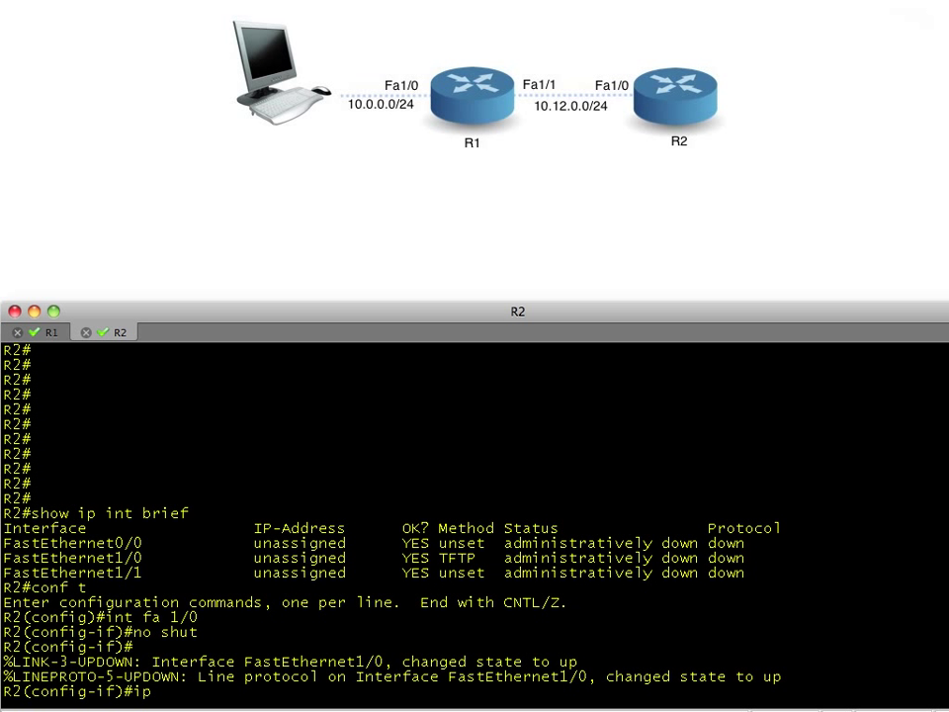
pyautogui.write(' addr')
pyautogui.press('Tab')
pyautogui.write('?')
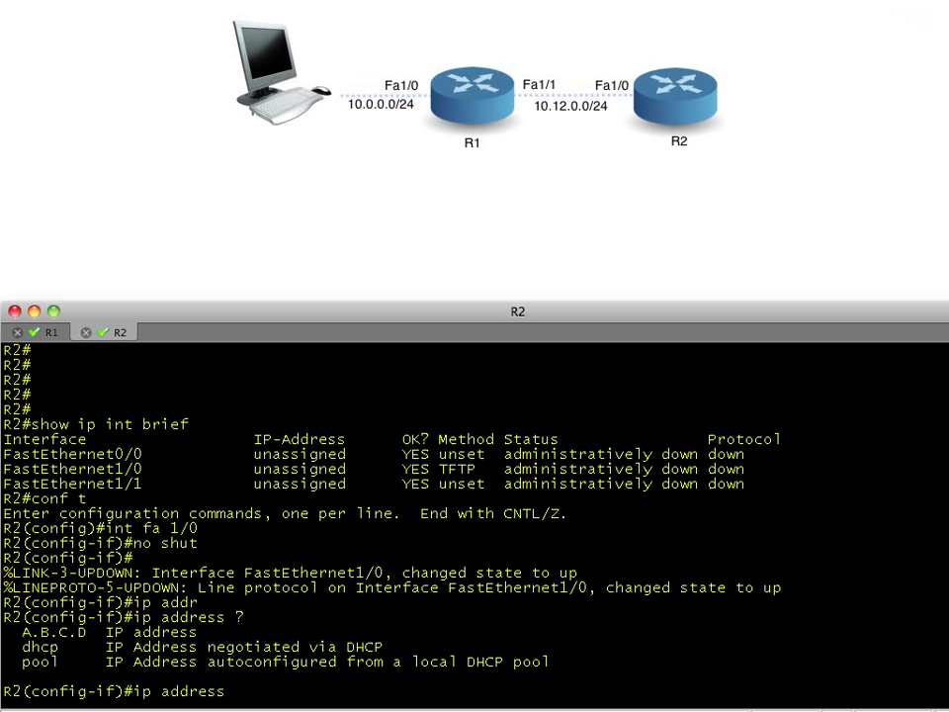
pyautogui.write('dhcp')
pyautogui.press('Return')
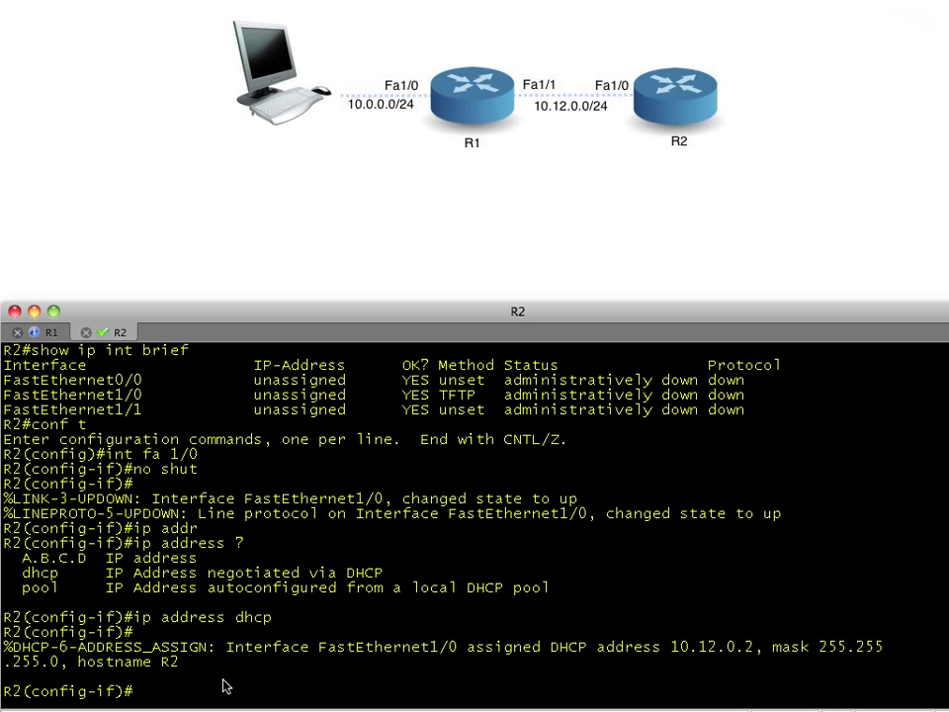
pyautogui.write('end')
pyautogui.press('Return')
pyautogui.press('Return')
# Explore the available 'show ip dhcp' subcommands on R2, then clear the command line.
pyautogui.write('show ip dhc')
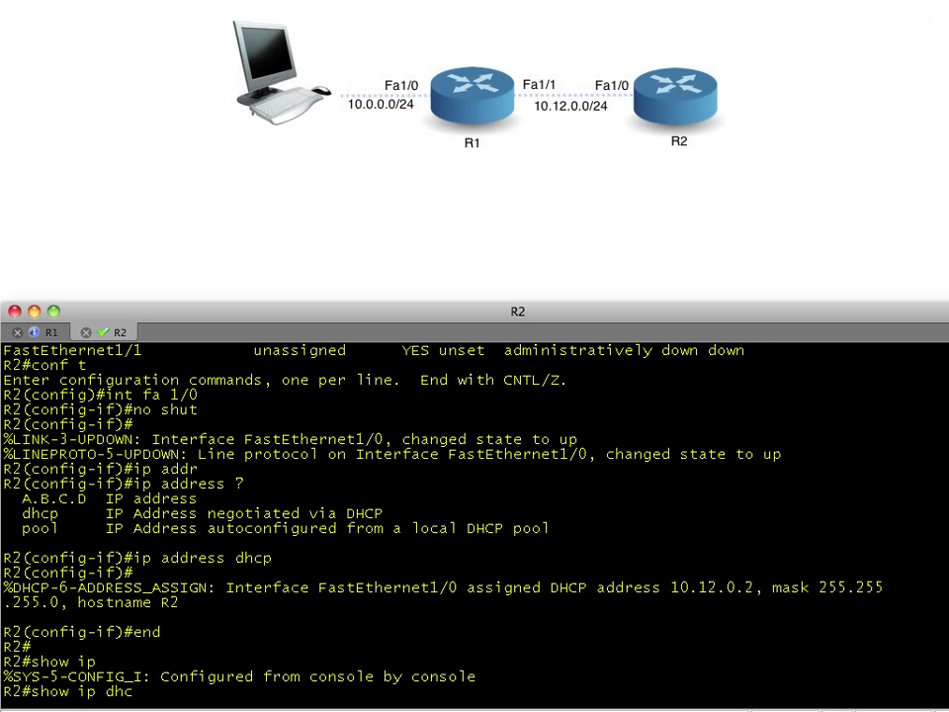
pyautogui.press('Tab')
pyautogui.write('in')
pyautogui.press('Tab')
pyautogui.write('t')
pyautogui.press('Tab')
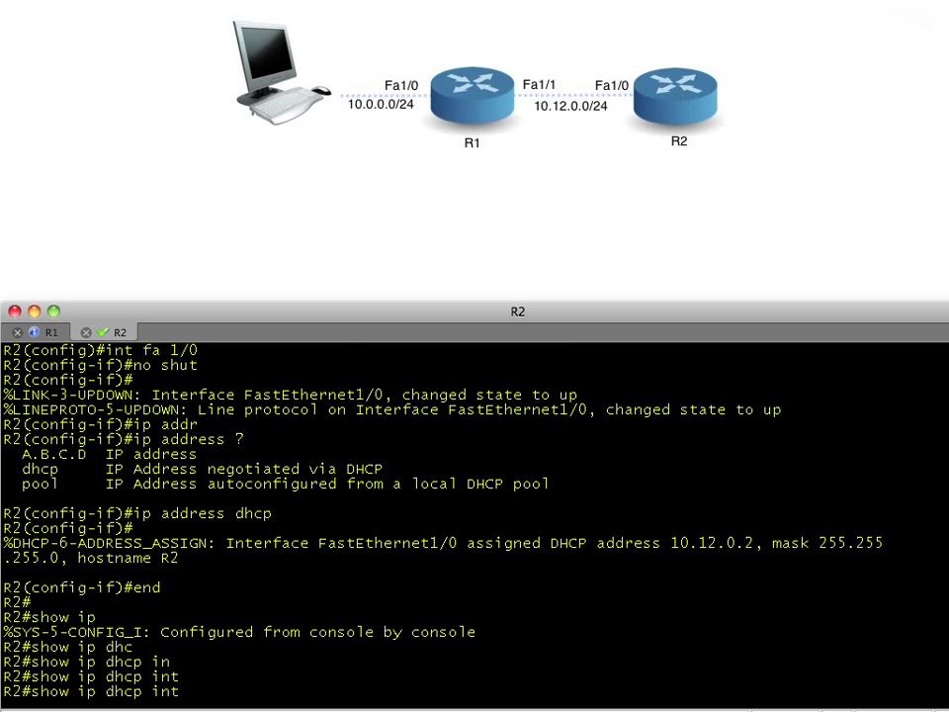
pyautogui.press('BackSpace')
pyautogui.press('BackSpace')
pyautogui.press('BackSpace')
pyautogui.write('?b')
pyautogui.press('BackSpace')
pyautogui.press('BackSpace')
pyautogui.press('BackSpace')
pyautogui.press('BackSpace')
pyautogui.press('BackSpace')
pyautogui.press('BackSpace')
pyautogui.press('BackSpace')
pyautogui.press('BackSpace')
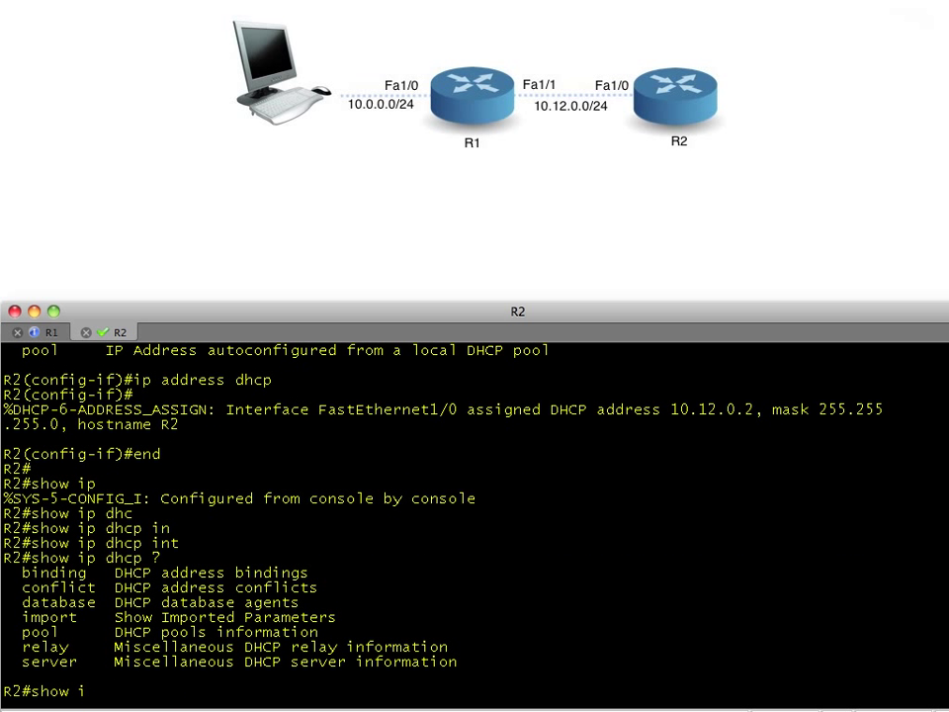
pyautogui.press('BackSpace')
pyautogui.press('BackSpace')
pyautogui.press('BackSpace')
pyautogui.press('BackSpace')
pyautogui.press('BackSpace')
pyautogui.press('BackSpace')
# In R1's console, highlight the DHCPDISCOVER, DHCPOFFER, DHCPREQUEST and DHCPACK messages for 10.12.0.2.
pyautogui.click(46, 332)
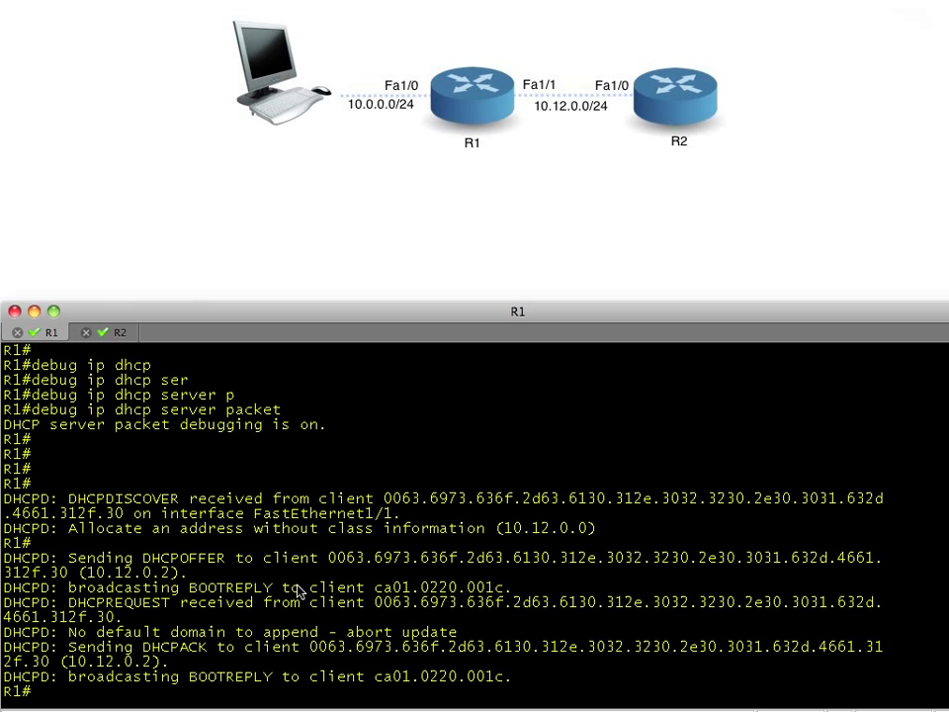
pyautogui.tripleClick(134, 506)
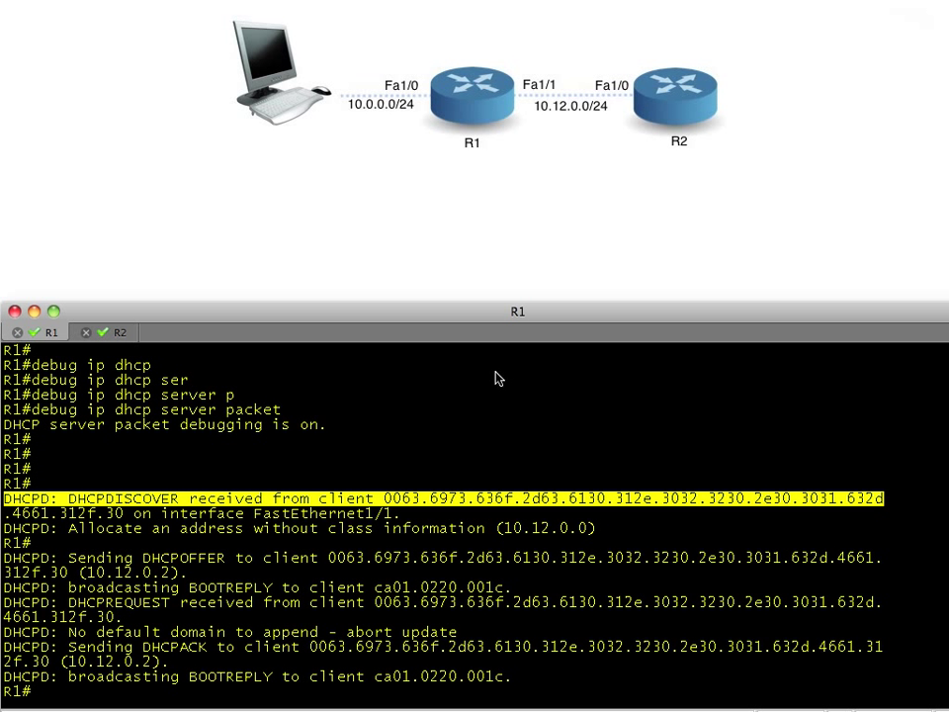
pyautogui.tripleClick(220, 561)
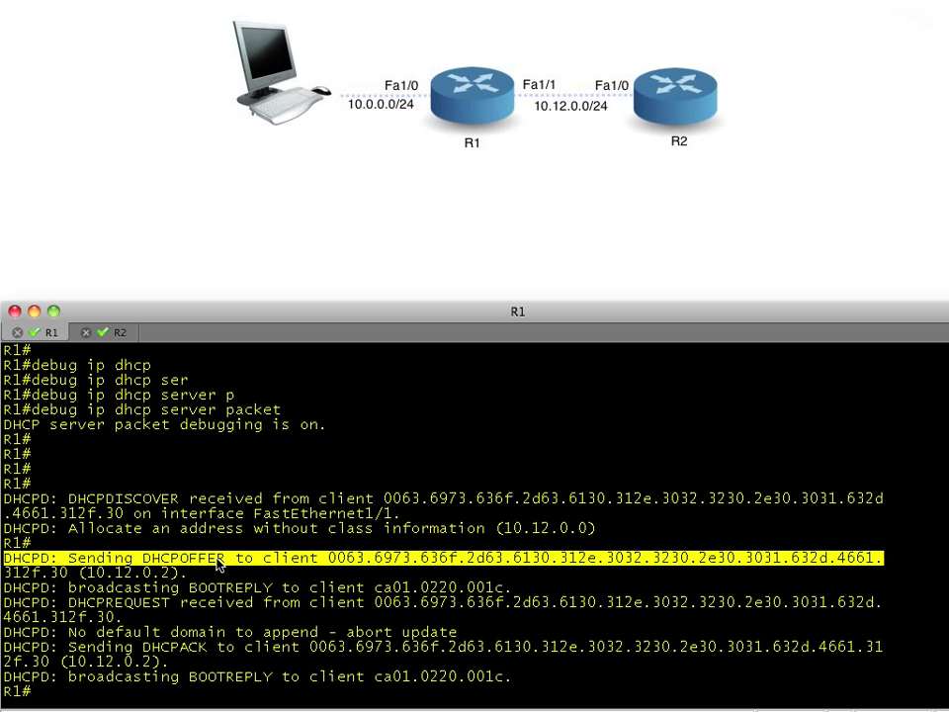
pyautogui.tripleClick(226, 605)
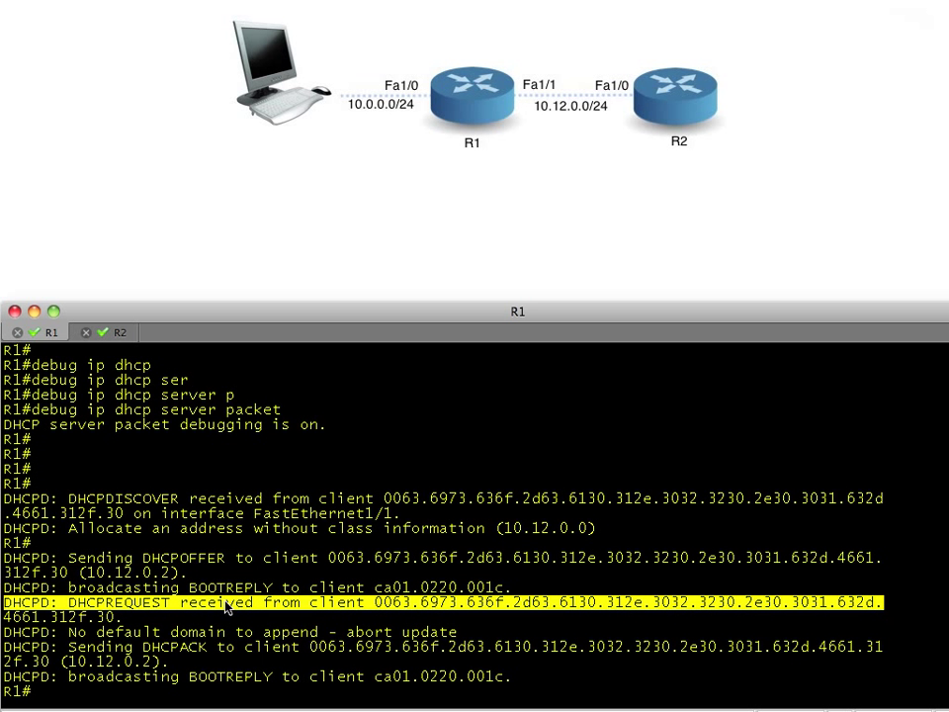
pyautogui.tripleClick(202, 649)
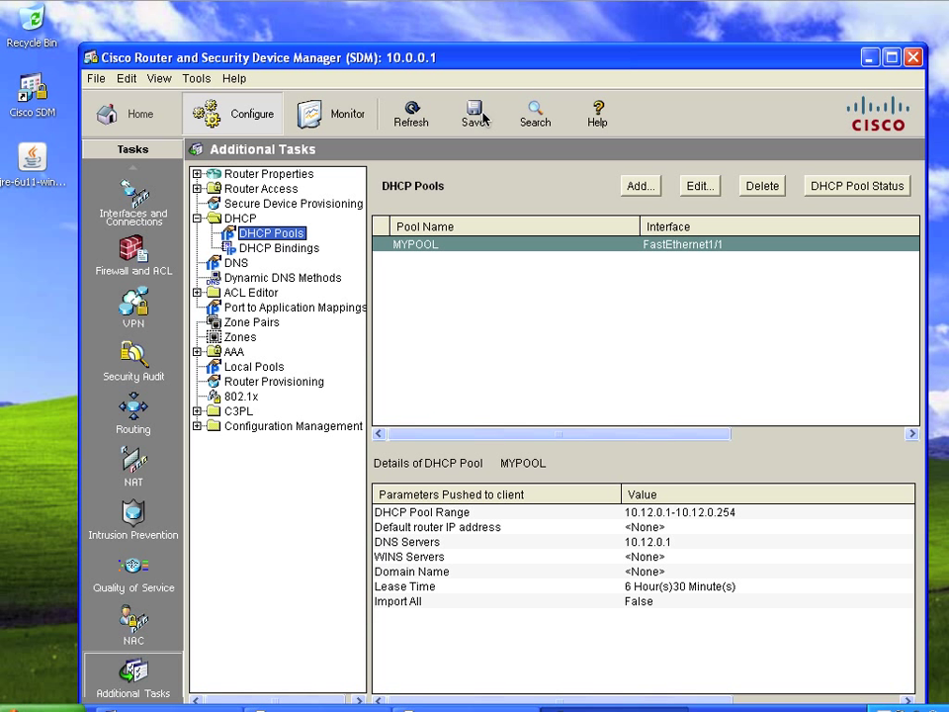
# Save R1's running configuration to the startup configuration and confirm the warning.
pyautogui.click(476, 114)
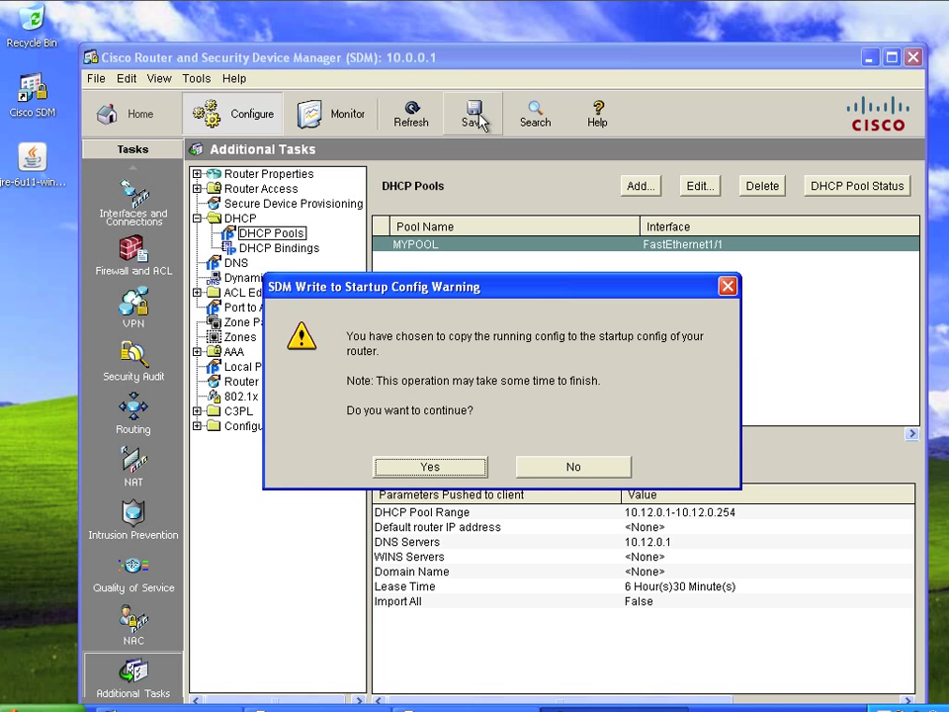
pyautogui.click(423, 469)
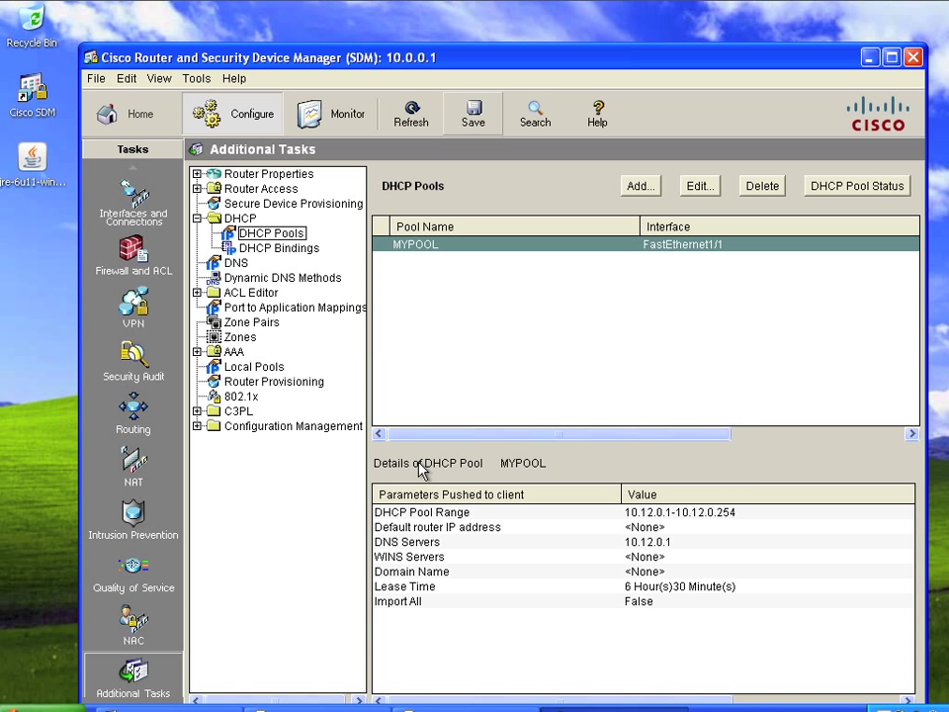